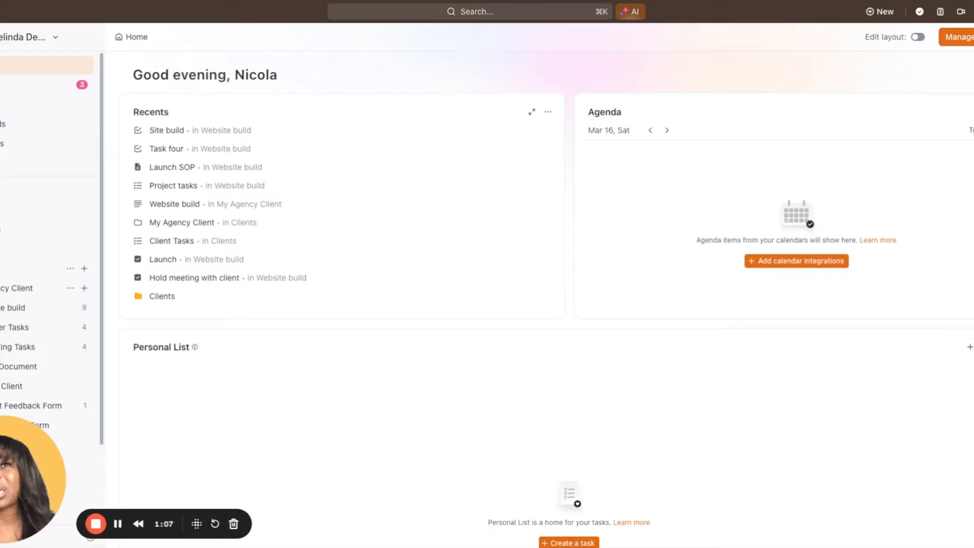
Enable layout editing on the Home page and add the LineUp card to it
{"action": "left_click", "coordinate": [918, 38]}
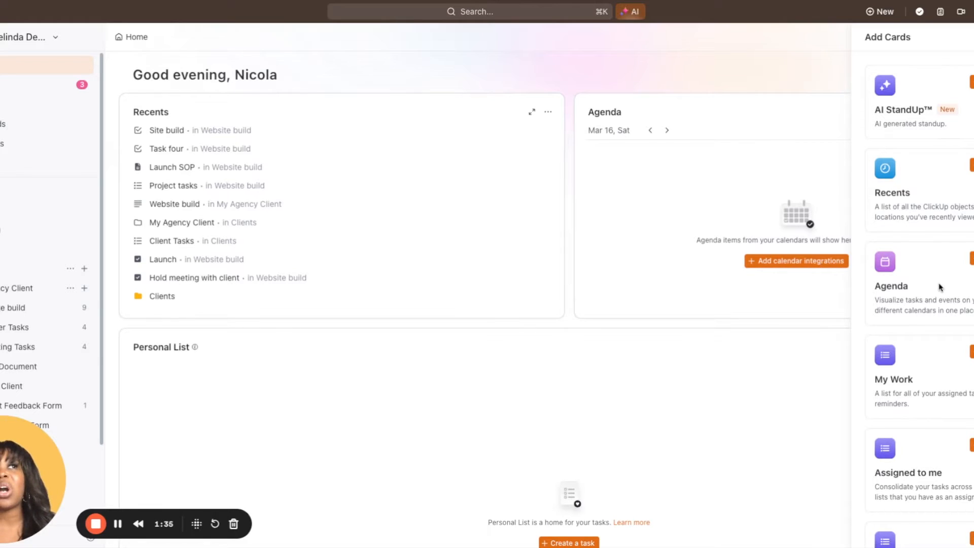
{"action": "scroll", "coordinate": [939, 287], "scroll_direction": "down", "scroll_amount": 2}
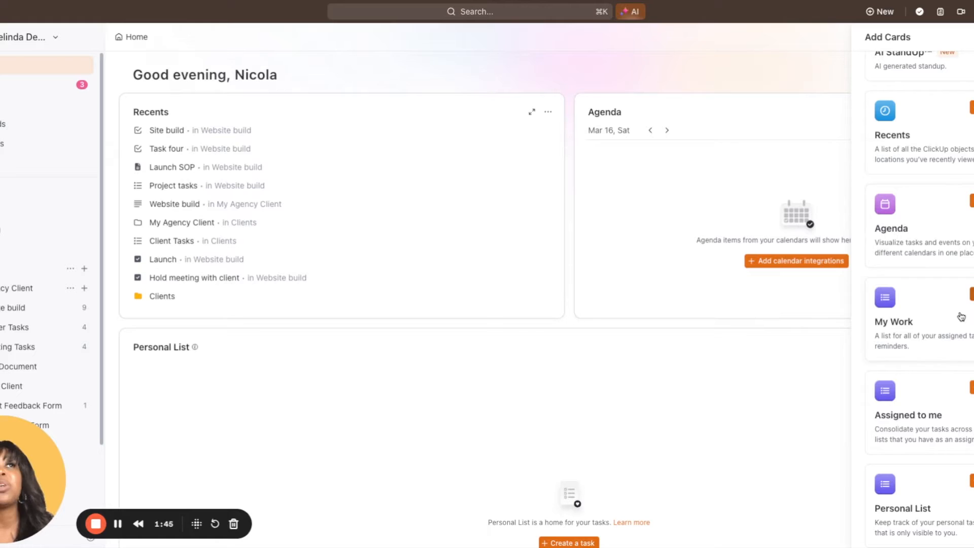
{"action": "scroll", "coordinate": [960, 316], "scroll_direction": "down", "scroll_amount": 6}
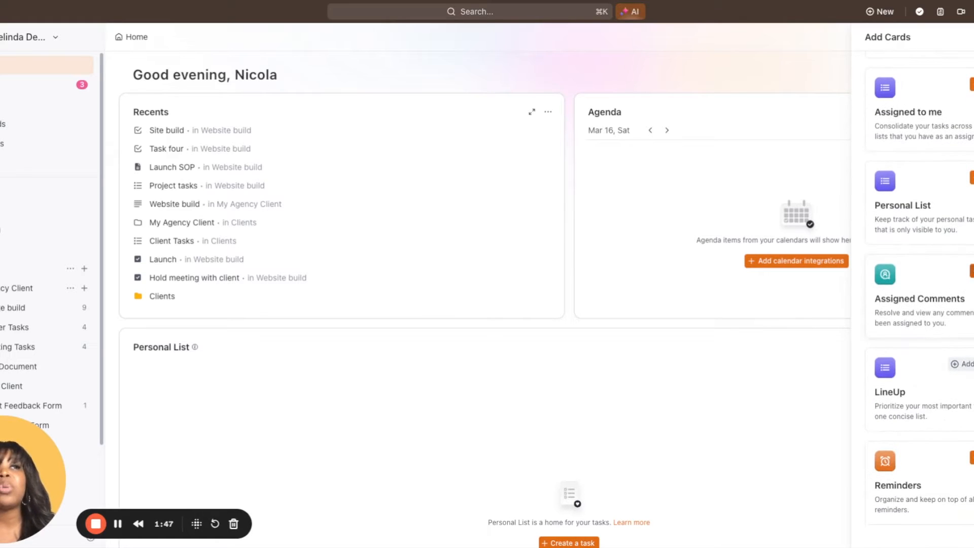
{"action": "left_click", "coordinate": [959, 366]}
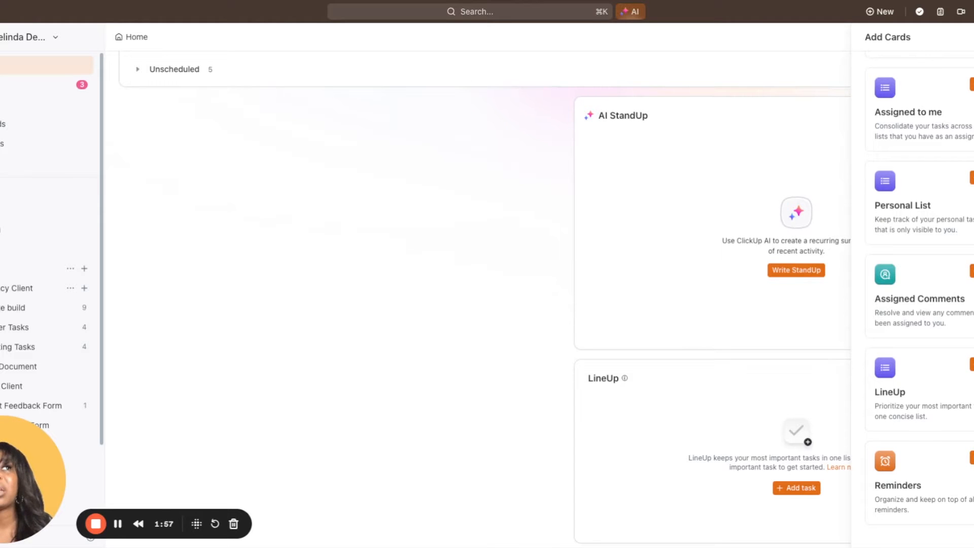
{"action": "key", "text": "Escape"}
Move the LineUp card up the Home page to directly beneath the Recents card
{"action": "scroll", "coordinate": [693, 342], "scroll_direction": "down", "scroll_amount": 5}
{"action": "scroll", "coordinate": [693, 341], "scroll_direction": "up", "scroll_amount": 13}
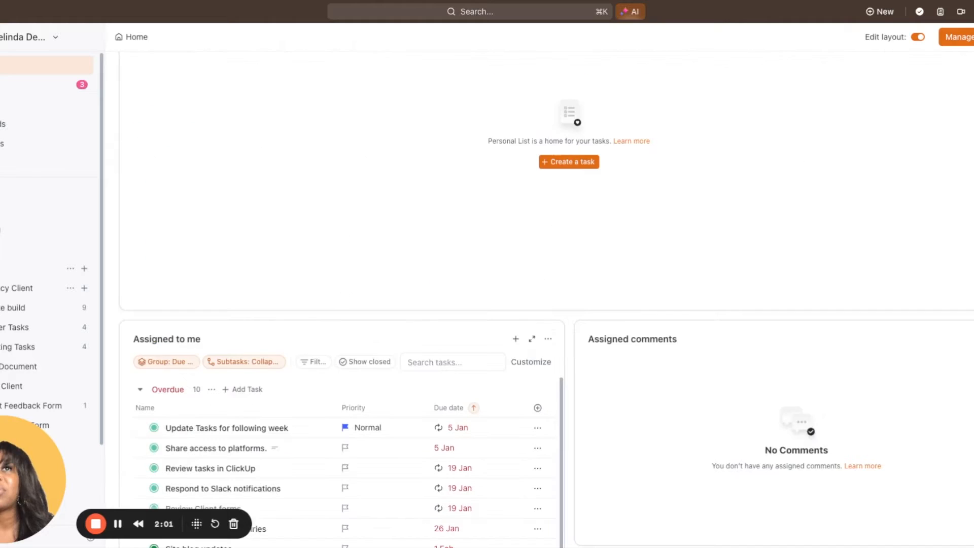
{"action": "scroll", "coordinate": [545, 299], "scroll_direction": "up", "scroll_amount": 2}
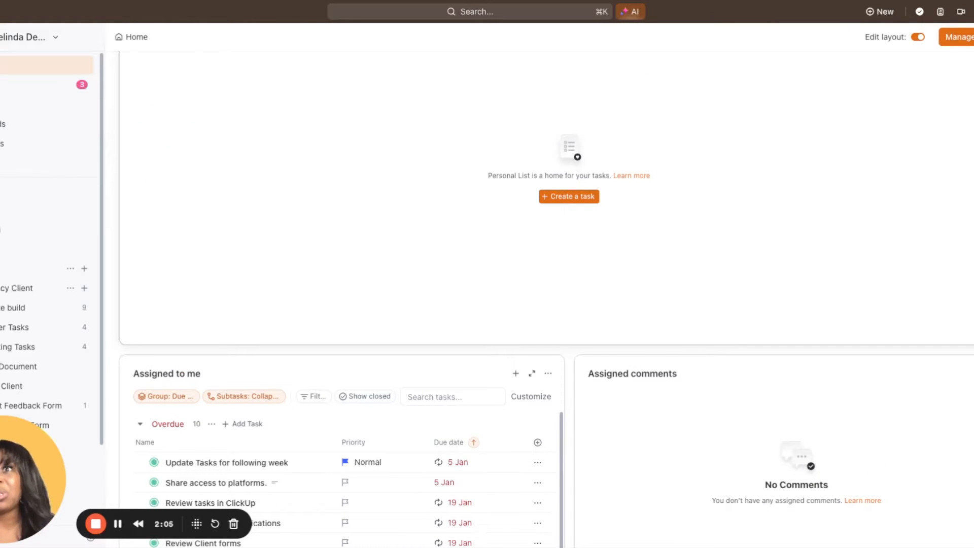
{"action": "scroll", "coordinate": [545, 299], "scroll_direction": "up", "scroll_amount": 15}
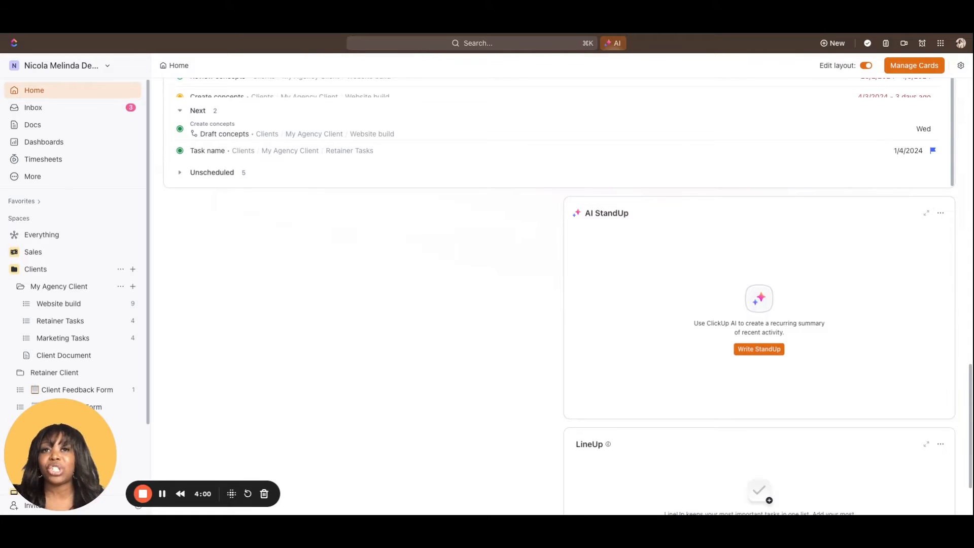
{"action": "scroll", "coordinate": [571, 372], "scroll_direction": "down", "scroll_amount": 3}
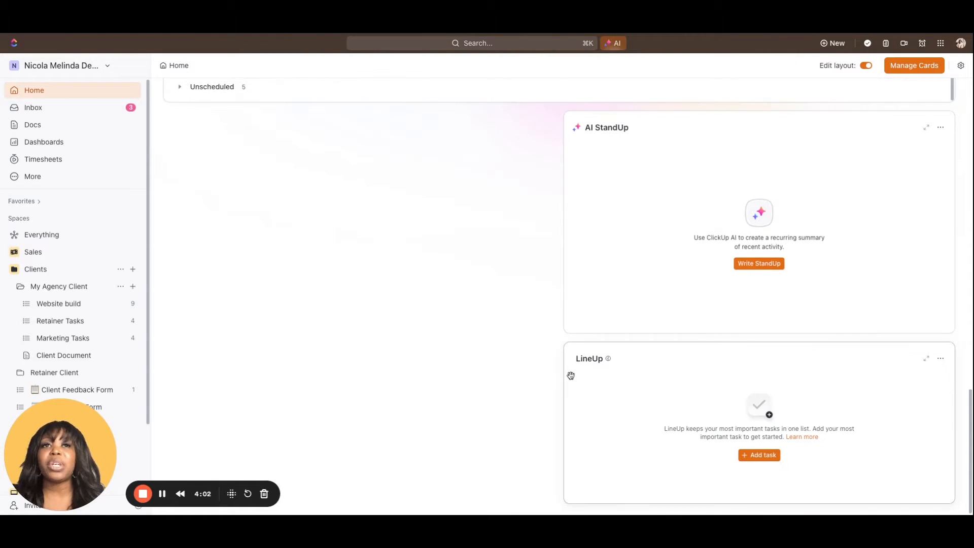
{"action": "left_click_drag", "start_coordinate": [572, 358], "coordinate": [556, 86]}
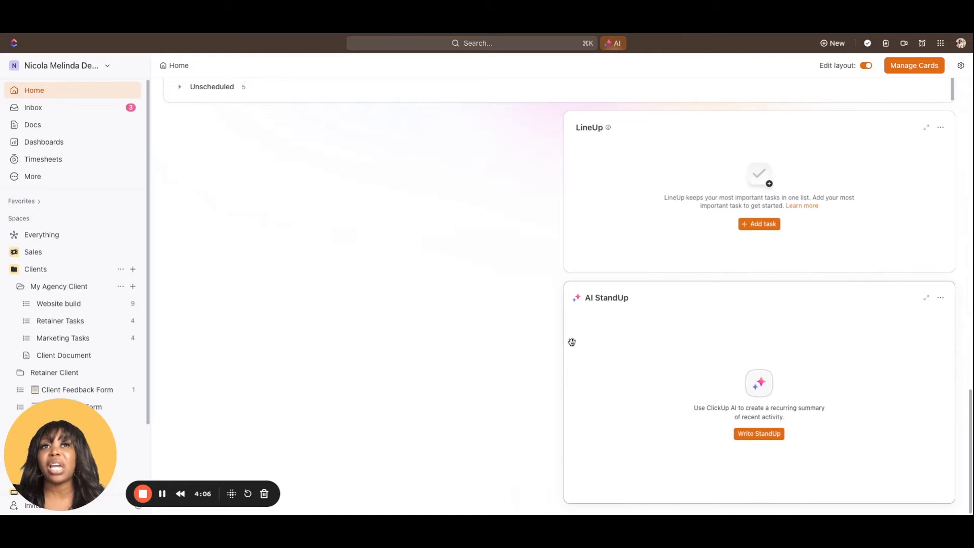
{"action": "scroll", "coordinate": [572, 339], "scroll_direction": "up", "scroll_amount": 5}
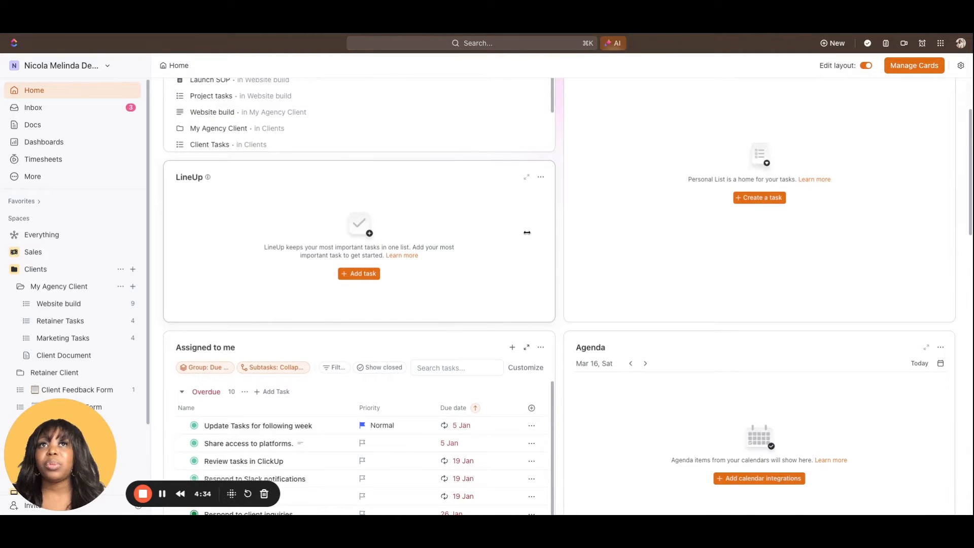
Move the Reminders card up to sit between the LineUp and Assigned to me cards
{"action": "scroll", "coordinate": [435, 225], "scroll_direction": "down", "scroll_amount": 3}
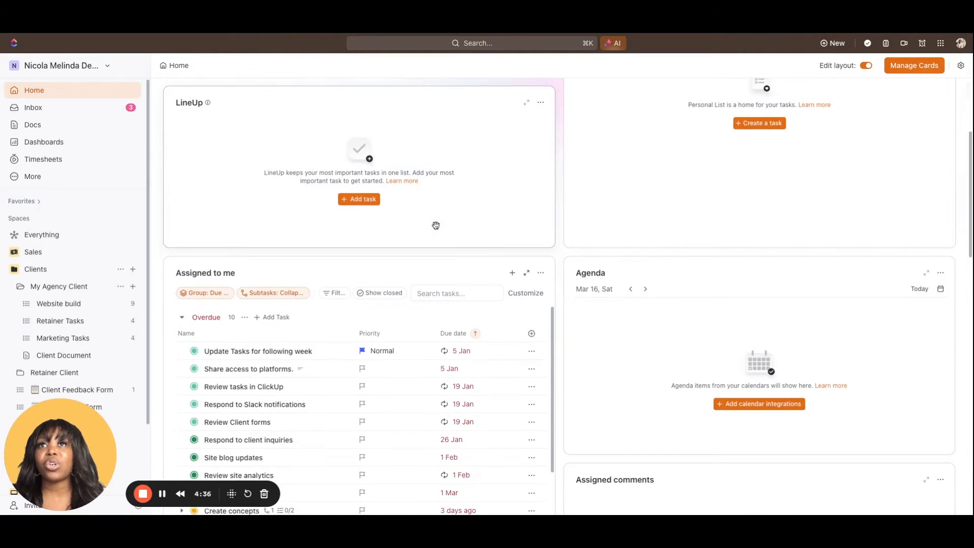
{"action": "scroll", "coordinate": [436, 226], "scroll_direction": "down", "scroll_amount": 10}
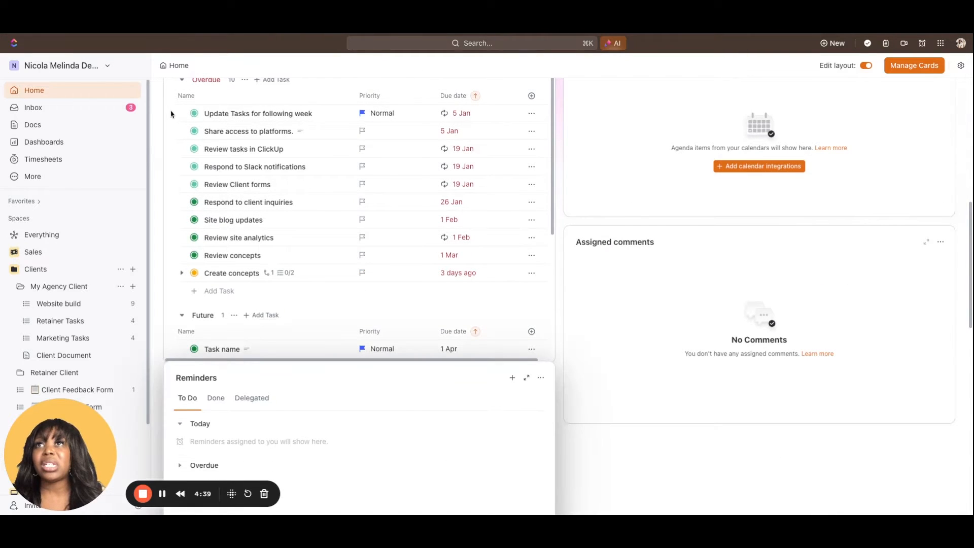
{"action": "left_click_drag", "start_coordinate": [171, 114], "coordinate": [354, 178]}
{"action": "scroll", "coordinate": [501, 247], "scroll_direction": "up", "scroll_amount": 2}
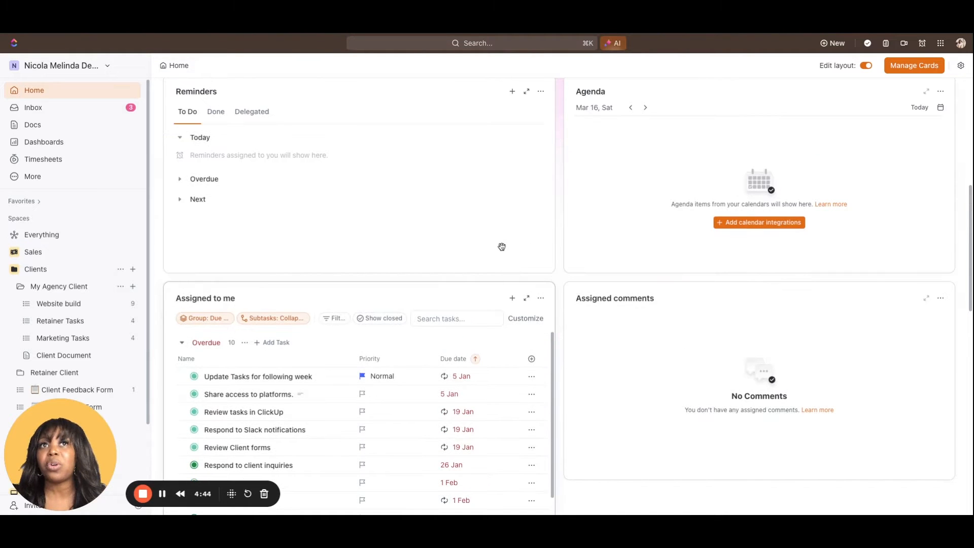
{"action": "scroll", "coordinate": [501, 246], "scroll_direction": "up", "scroll_amount": 8}
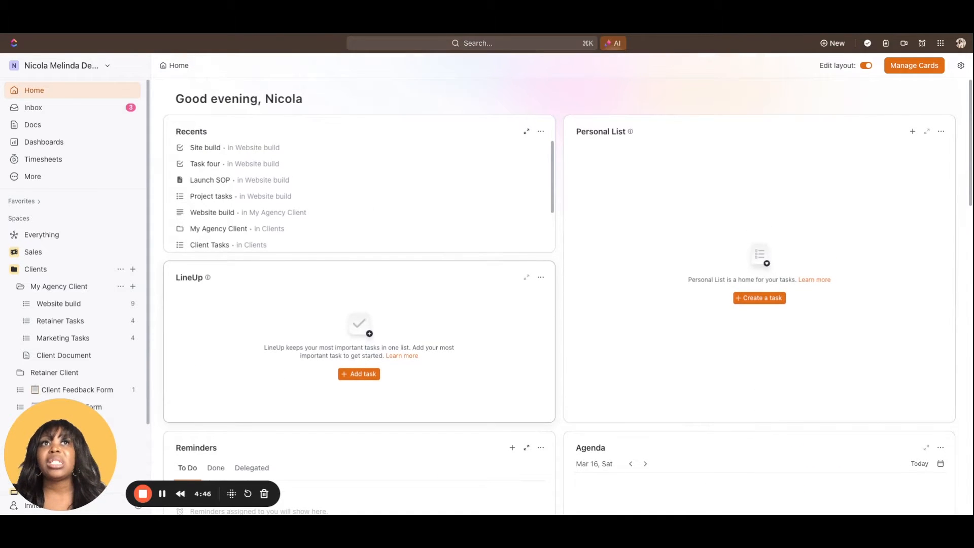
Move the Agenda card above the Personal List card, beside Recents at the head of the Home page
{"action": "scroll", "coordinate": [659, 394], "scroll_direction": "down", "scroll_amount": 2}
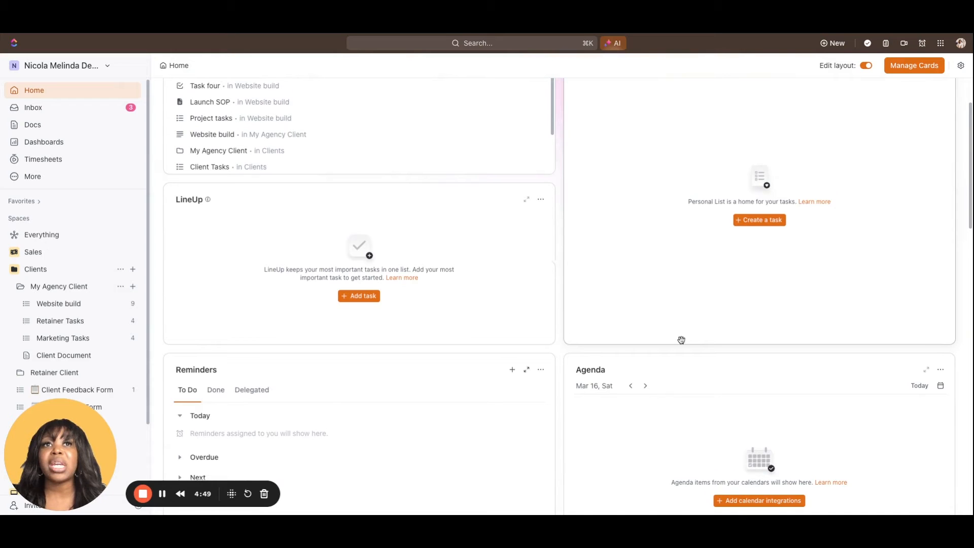
{"action": "scroll", "coordinate": [665, 369], "scroll_direction": "down", "scroll_amount": 5}
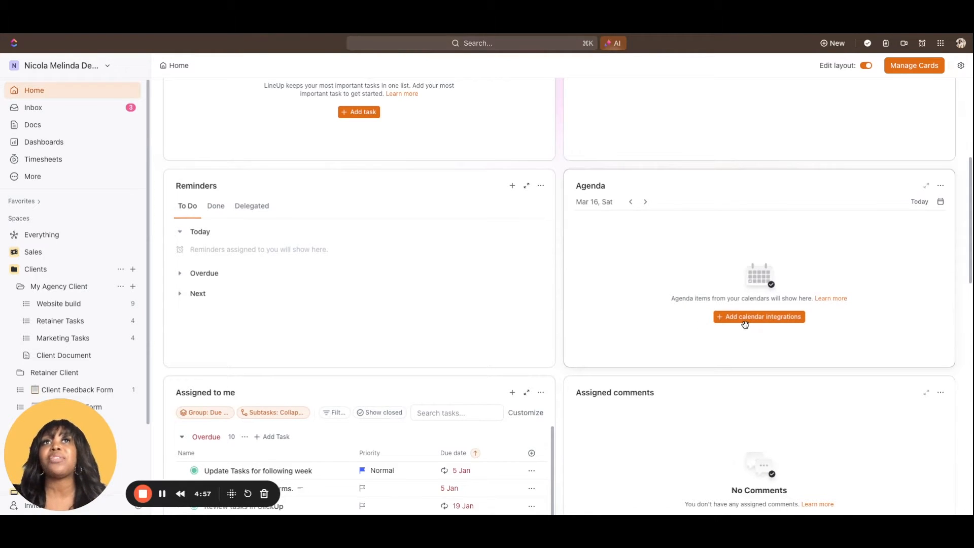
{"action": "scroll", "coordinate": [745, 325], "scroll_direction": "up", "scroll_amount": 5}
{"action": "left_click_drag", "start_coordinate": [738, 357], "coordinate": [714, 196]}
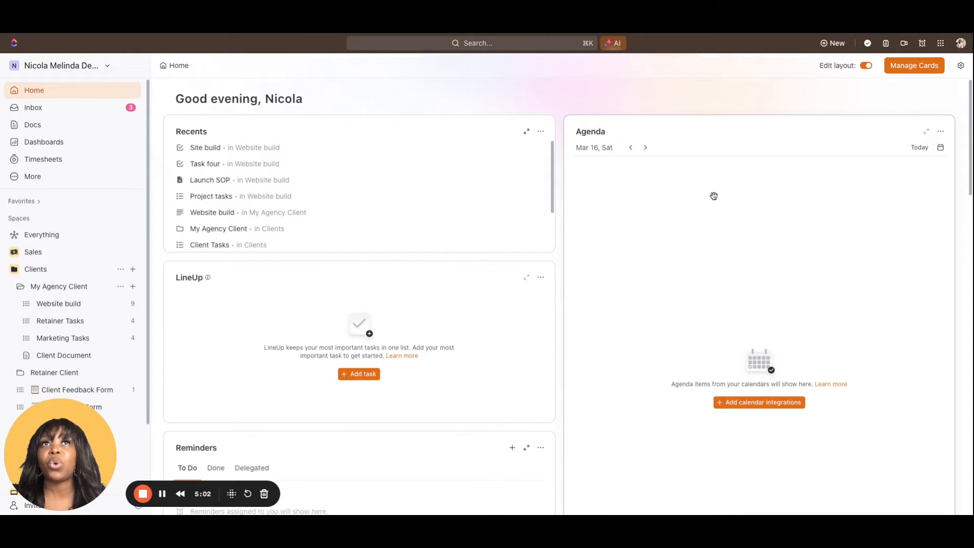
{"action": "scroll", "coordinate": [714, 196], "scroll_direction": "down", "scroll_amount": 3}
{"action": "scroll", "coordinate": [375, 247], "scroll_direction": "up", "scroll_amount": 3}
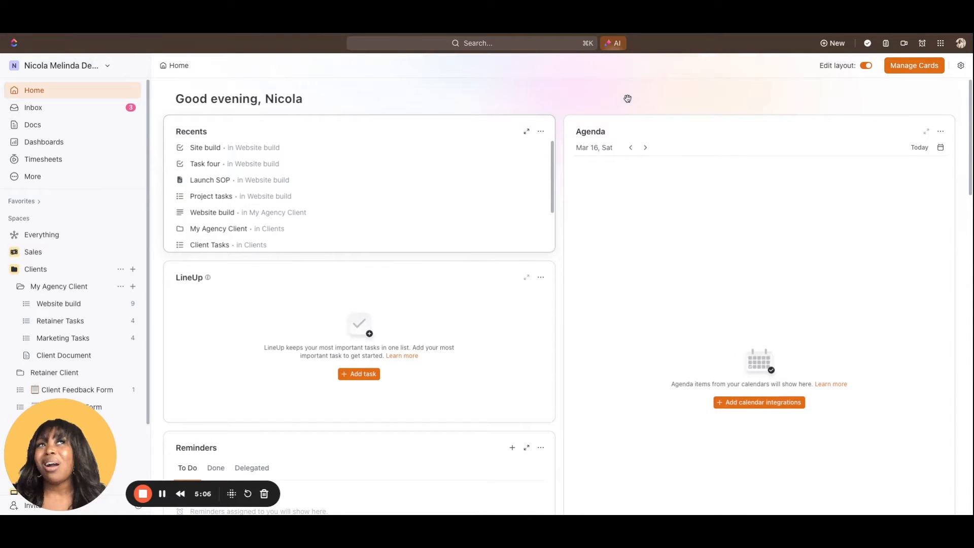
Remove the Recents card from the Home page and close the card manager
{"action": "left_click", "coordinate": [909, 66]}
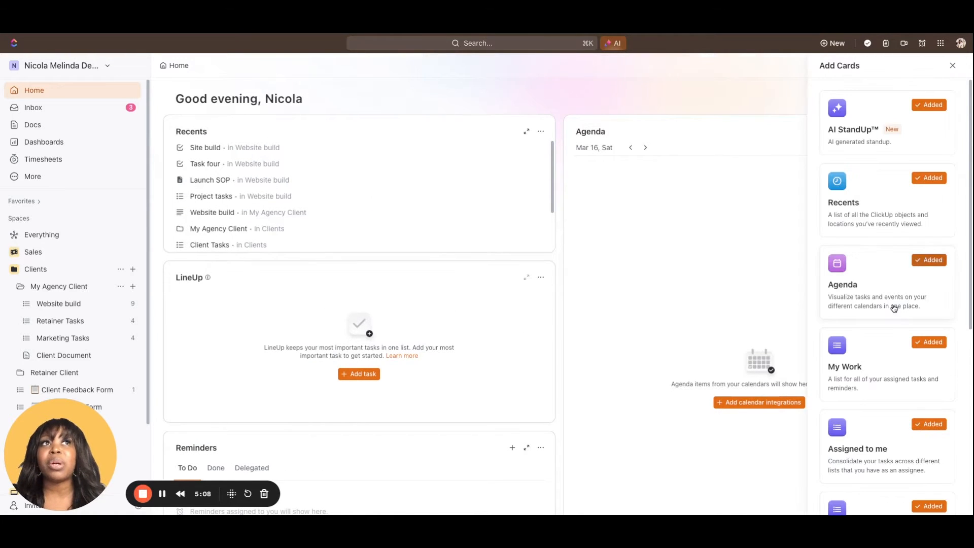
{"action": "scroll", "coordinate": [891, 309], "scroll_direction": "down", "scroll_amount": 5}
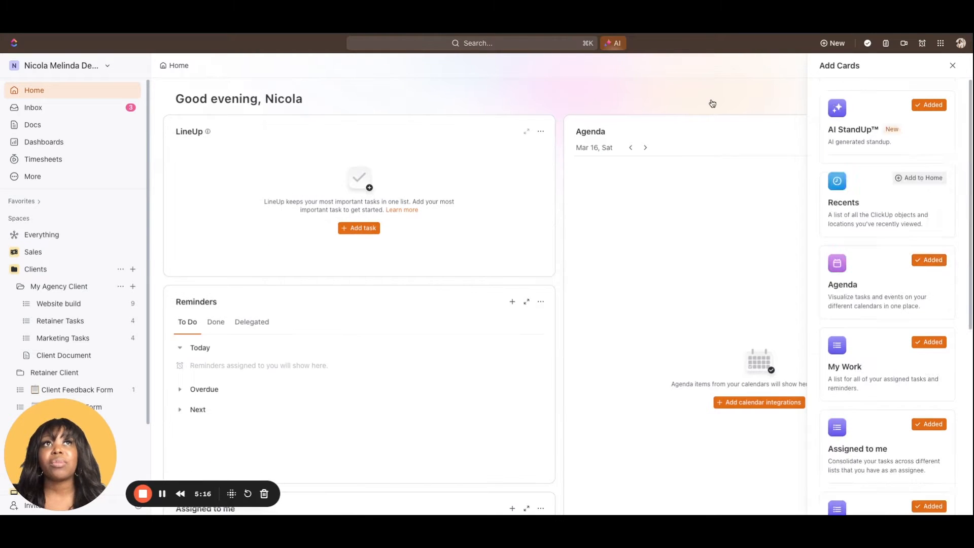
{"action": "left_click", "coordinate": [711, 102]}
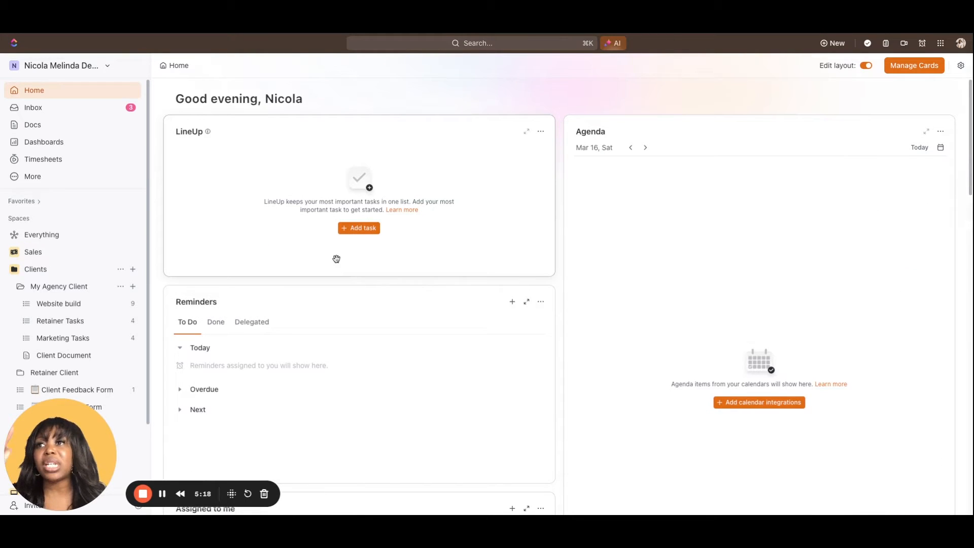
Review the remaining Home cards and remove the My Work card
{"action": "scroll", "coordinate": [377, 354], "scroll_direction": "down", "scroll_amount": 5}
{"action": "scroll", "coordinate": [378, 354], "scroll_direction": "down", "scroll_amount": 5}
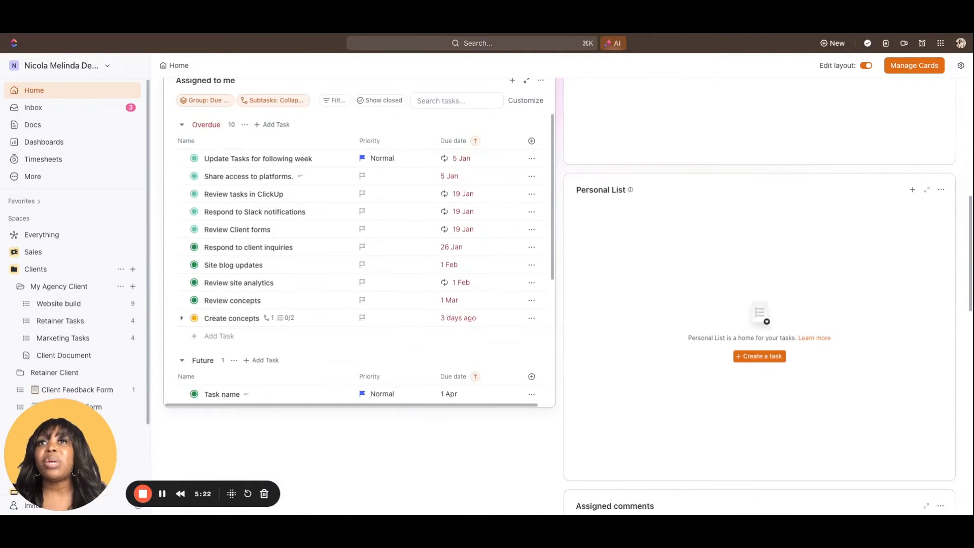
{"action": "scroll", "coordinate": [378, 354], "scroll_direction": "down", "scroll_amount": 4}
{"action": "scroll", "coordinate": [550, 327], "scroll_direction": "down", "scroll_amount": 8}
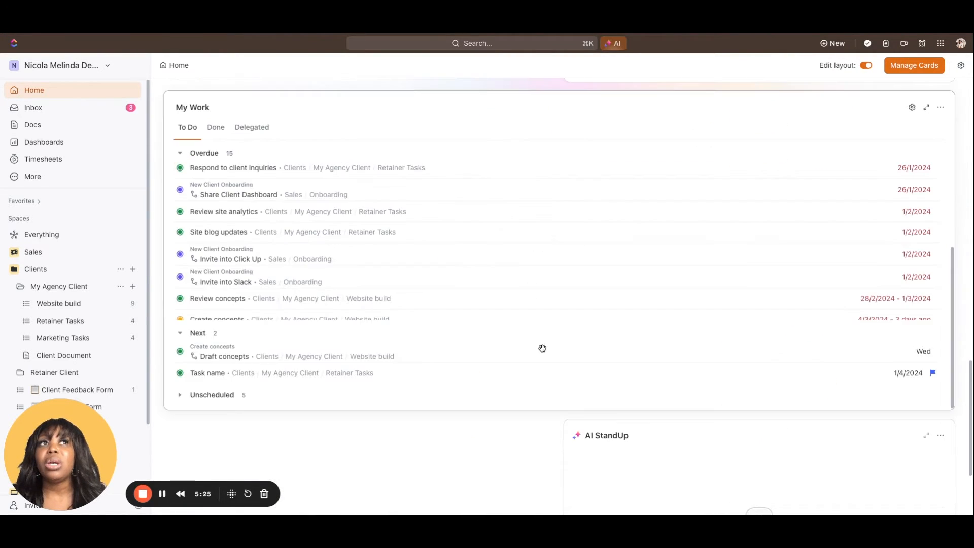
{"action": "scroll", "coordinate": [579, 143], "scroll_direction": "up", "scroll_amount": 6}
{"action": "scroll", "coordinate": [398, 189], "scroll_direction": "up", "scroll_amount": 8}
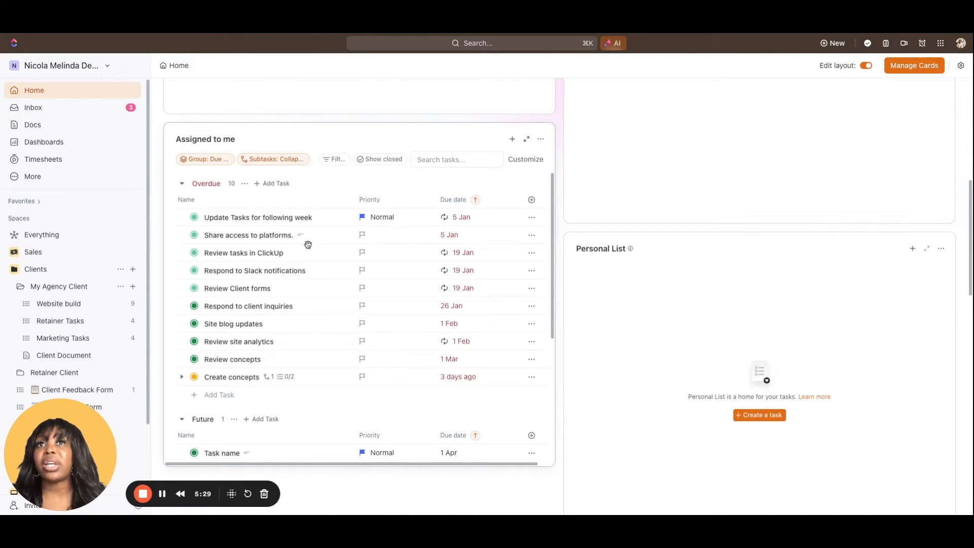
{"action": "scroll", "coordinate": [307, 242], "scroll_direction": "down", "scroll_amount": 10}
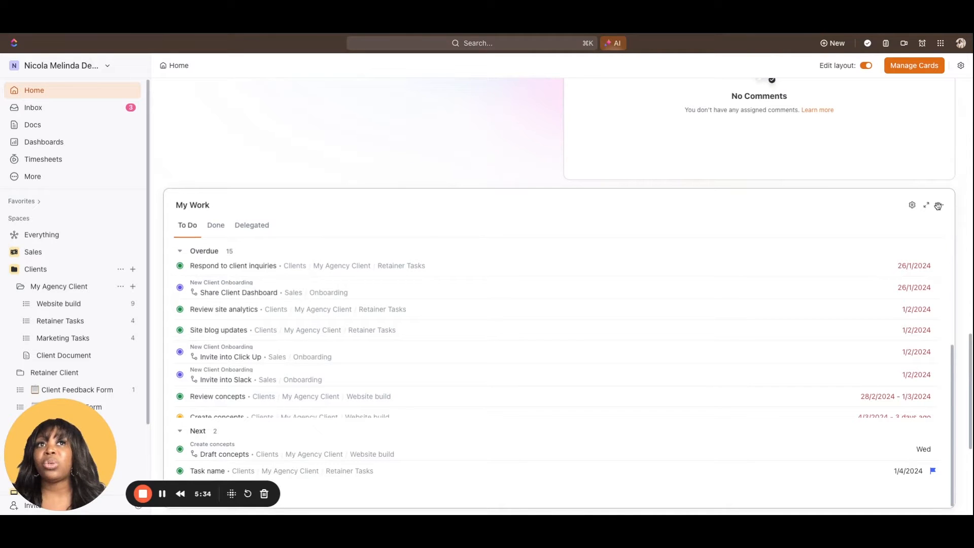
{"action": "left_click", "coordinate": [886, 65]}
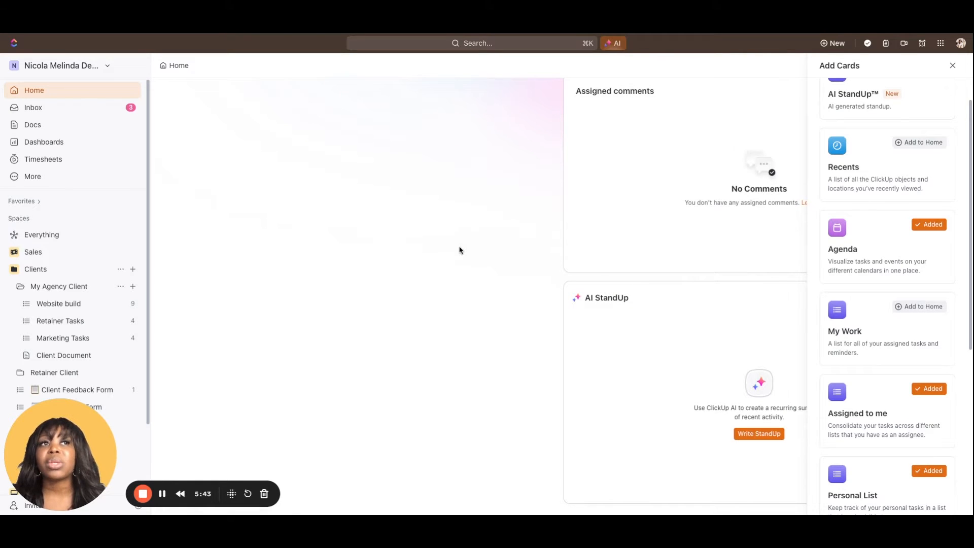
{"action": "scroll", "coordinate": [881, 291], "scroll_direction": "down", "scroll_amount": 1}
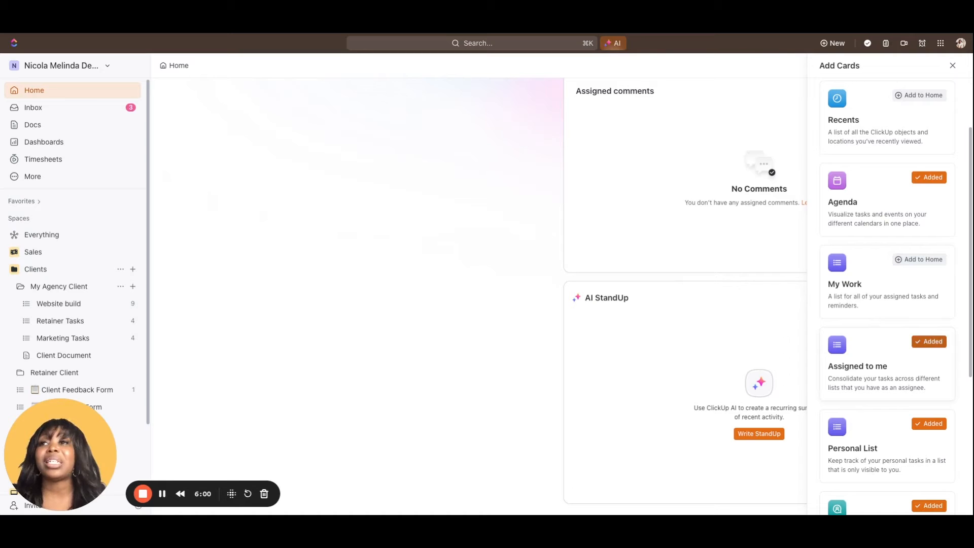
Remove the AI StandUp card from the Home page and close the card manager
{"action": "scroll", "coordinate": [888, 296], "scroll_direction": "down", "scroll_amount": 2}
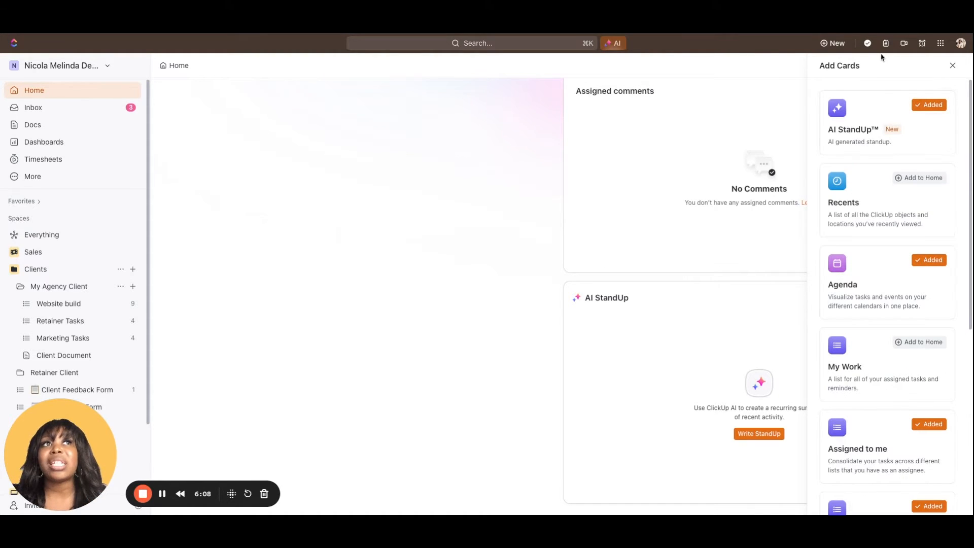
{"action": "left_click", "coordinate": [923, 105]}
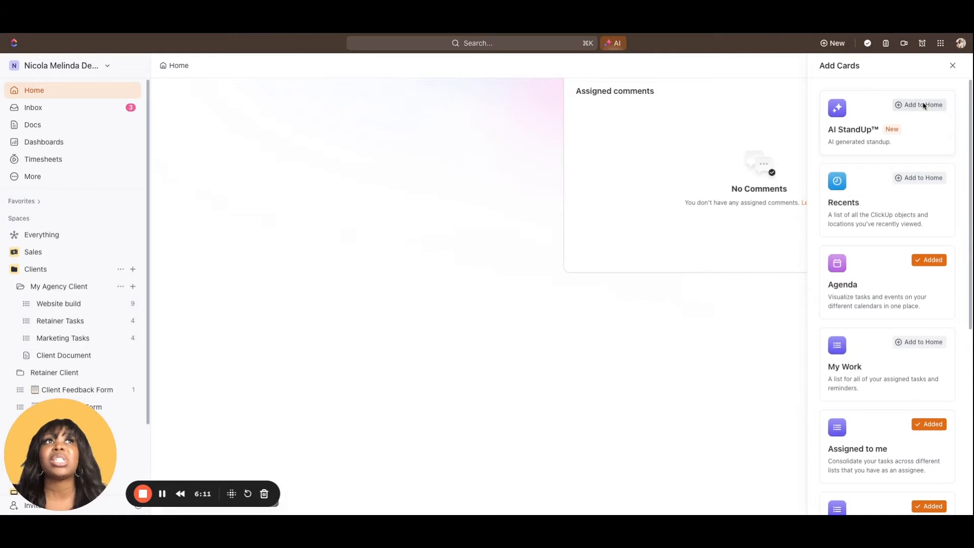
{"action": "left_click", "coordinate": [499, 339]}
Arrange Assigned comments and Personal List beneath Reminders, with Assigned to me beneath Agenda, and turn off layout editing
{"action": "scroll", "coordinate": [498, 339], "scroll_direction": "up", "scroll_amount": 1}
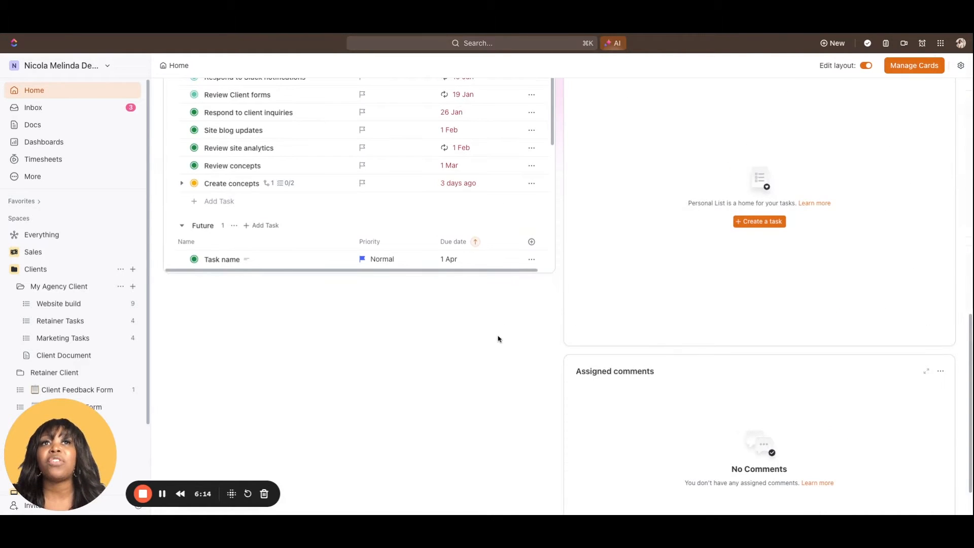
{"action": "scroll", "coordinate": [498, 338], "scroll_direction": "up", "scroll_amount": 10}
{"action": "scroll", "coordinate": [574, 312], "scroll_direction": "down", "scroll_amount": 4}
{"action": "left_click_drag", "start_coordinate": [573, 312], "coordinate": [172, 203]}
{"action": "scroll", "coordinate": [330, 279], "scroll_direction": "down", "scroll_amount": 4}
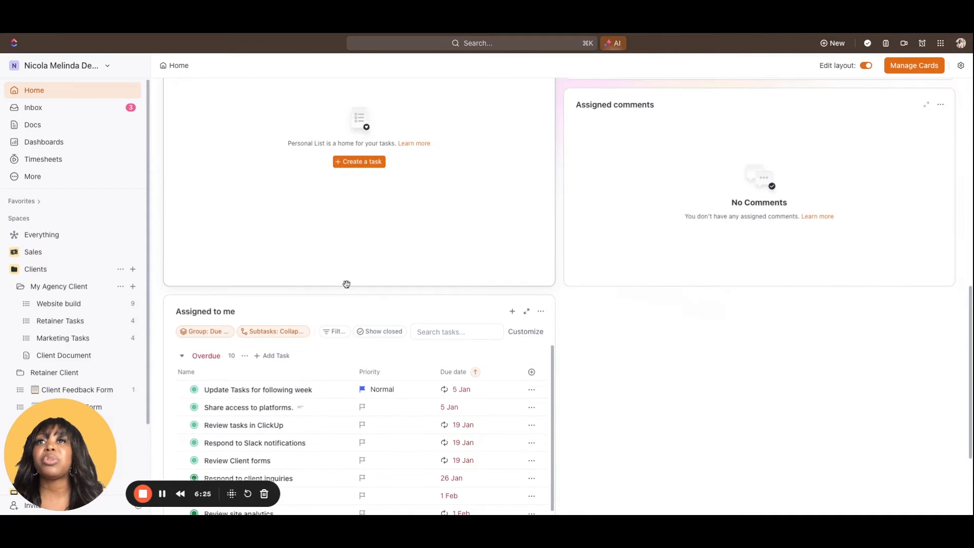
{"action": "left_click_drag", "start_coordinate": [347, 284], "coordinate": [348, 221]}
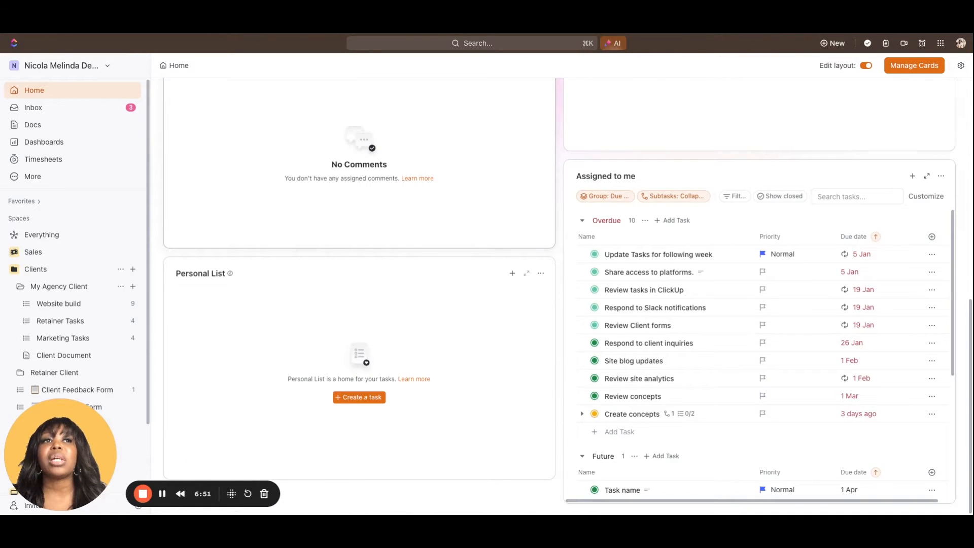
{"action": "scroll", "coordinate": [537, 300], "scroll_direction": "up", "scroll_amount": 5}
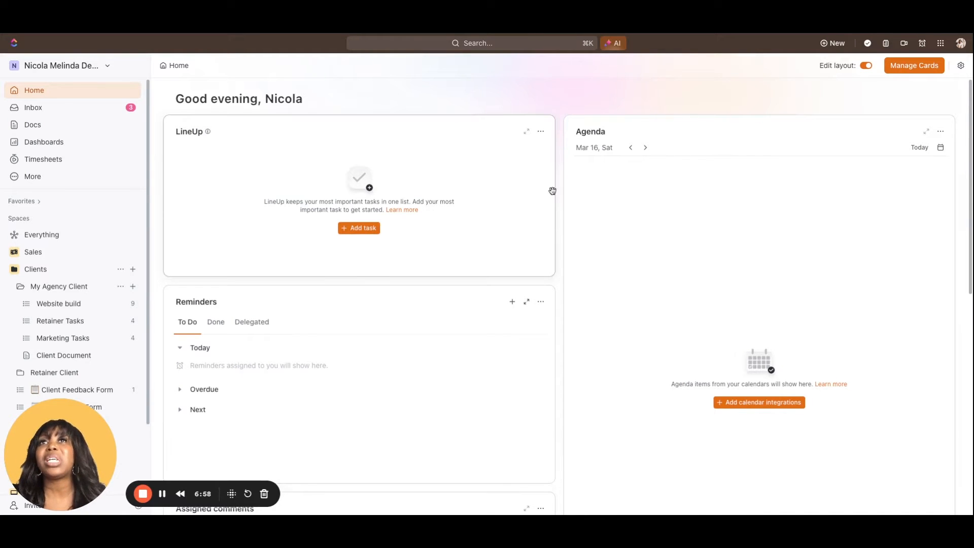
{"action": "left_click", "coordinate": [866, 66]}
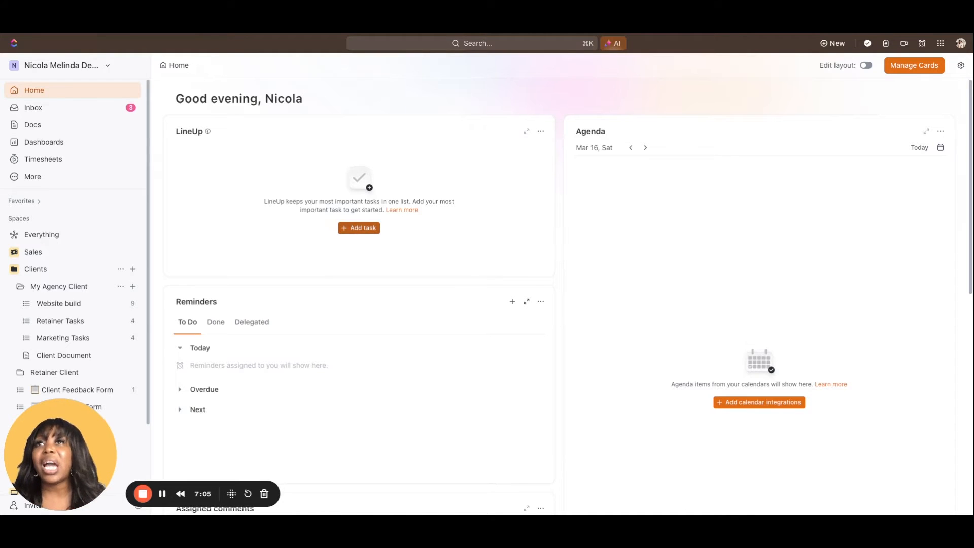
Add the Site build and Review concepts tasks to the LineUp card from the recent tasks
{"action": "left_click", "coordinate": [359, 227]}
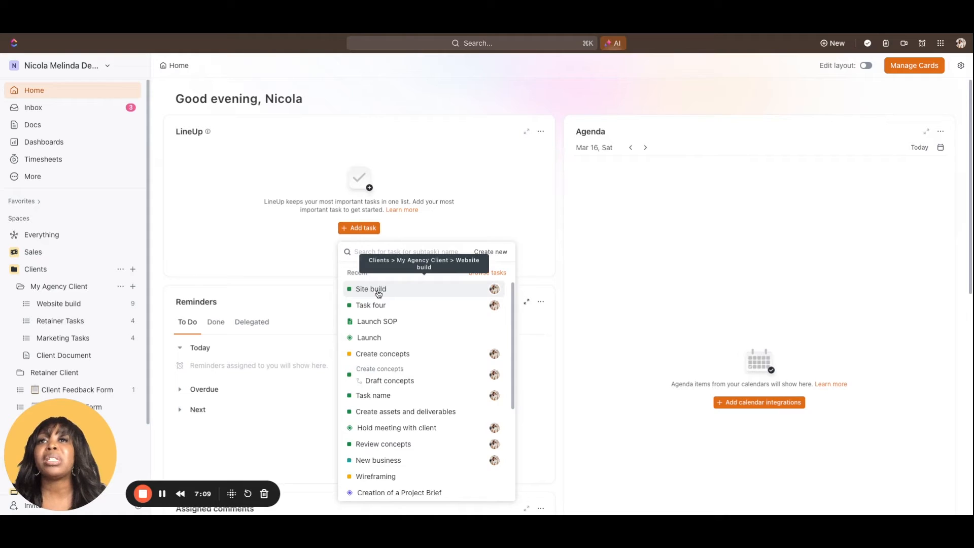
{"action": "left_click", "coordinate": [379, 294]}
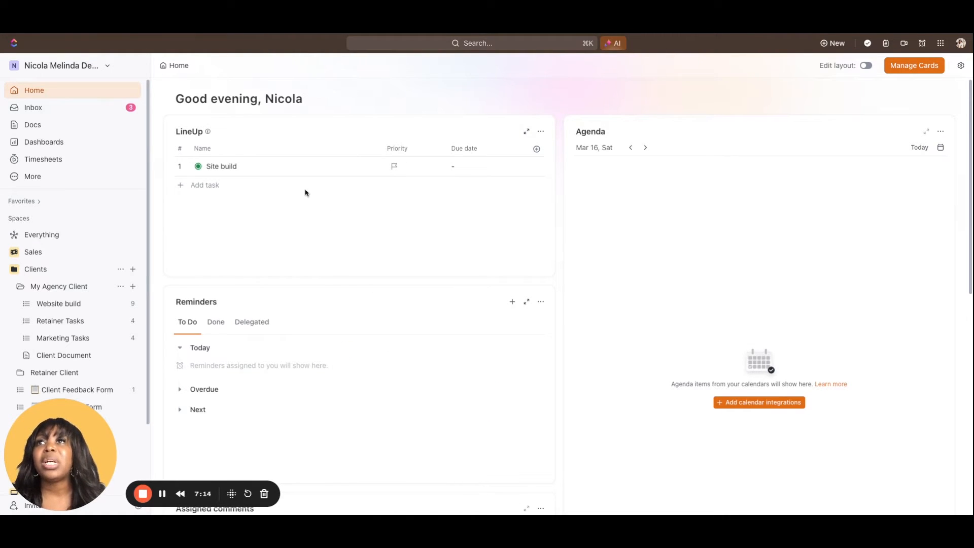
{"action": "left_click", "coordinate": [206, 186]}
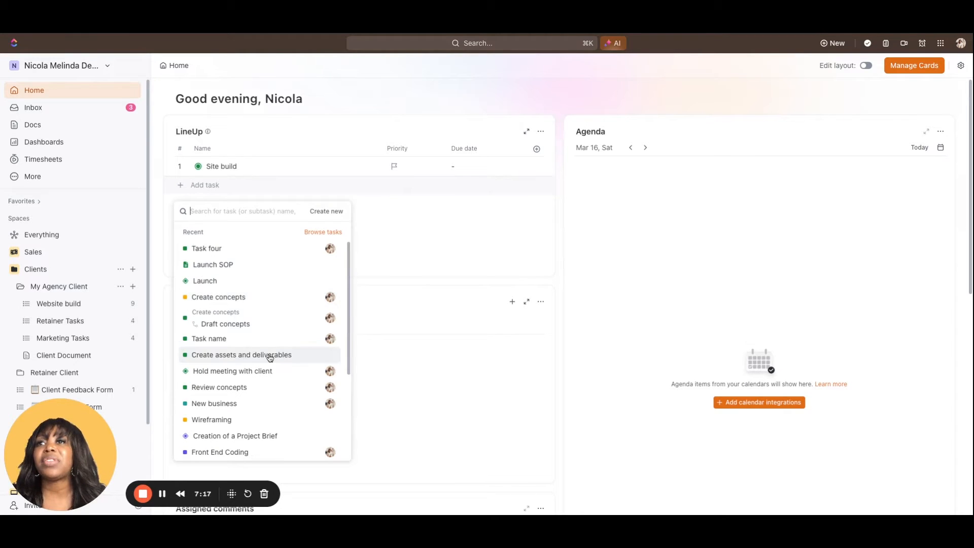
{"action": "left_click", "coordinate": [249, 387]}
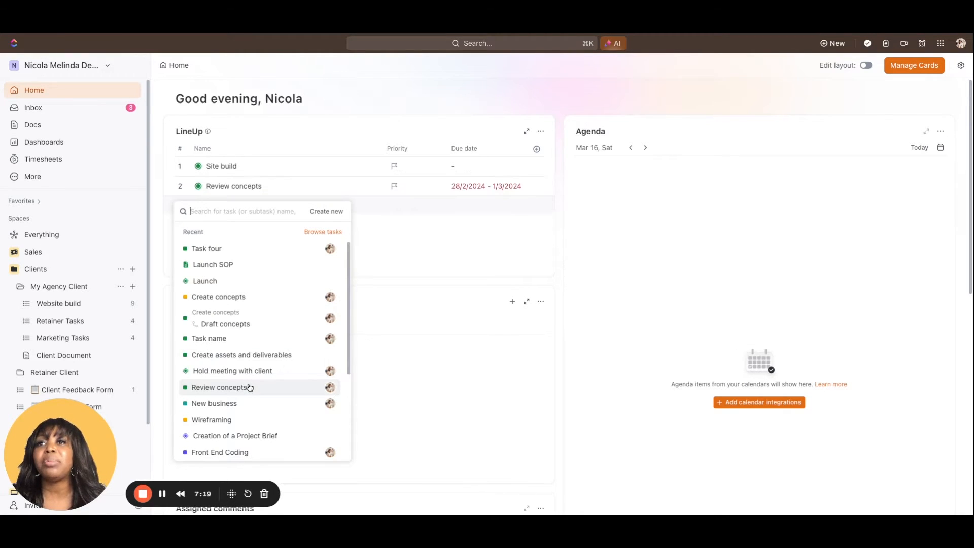
{"action": "left_click", "coordinate": [480, 242]}
Start a new task in the Personal List card named "Send the team coffee card voucher"
{"action": "scroll", "coordinate": [473, 237], "scroll_direction": "down", "scroll_amount": 3}
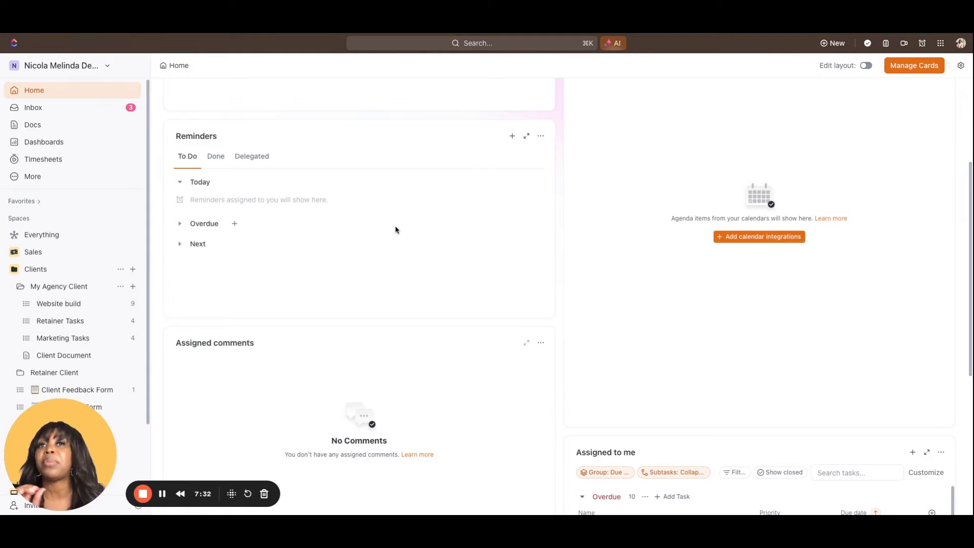
{"action": "scroll", "coordinate": [395, 230], "scroll_direction": "down", "scroll_amount": 3}
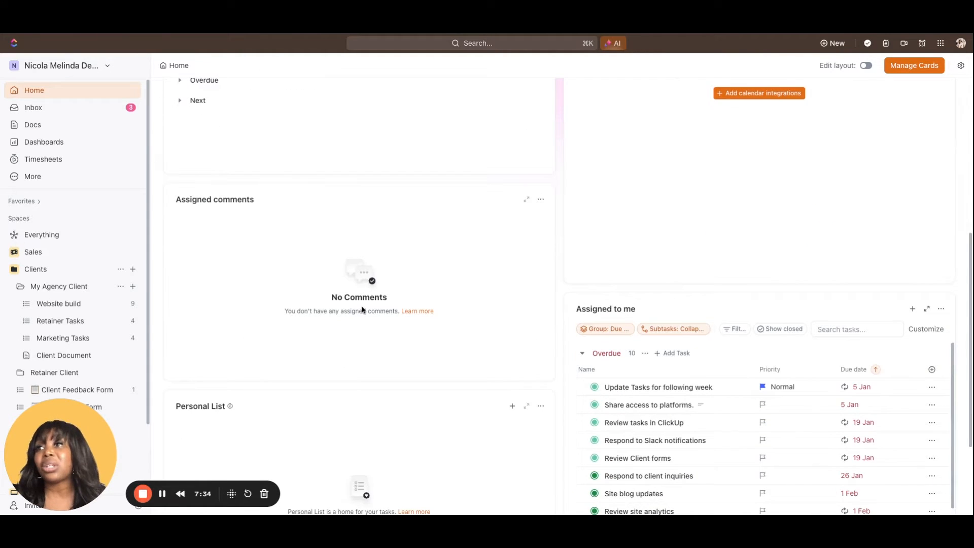
{"action": "scroll", "coordinate": [362, 310], "scroll_direction": "down", "scroll_amount": 3}
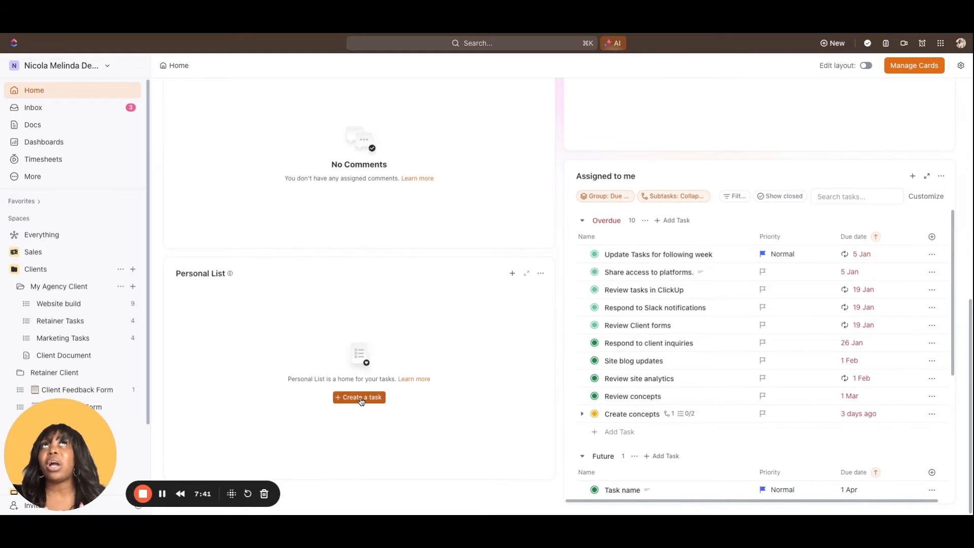
{"action": "left_click", "coordinate": [361, 399]}
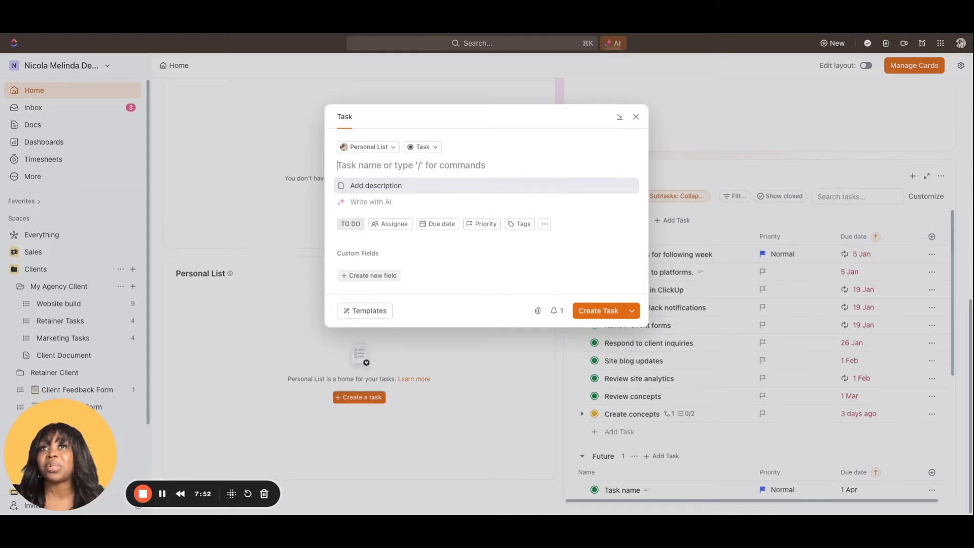
{"action": "type", "text": "Send the "}
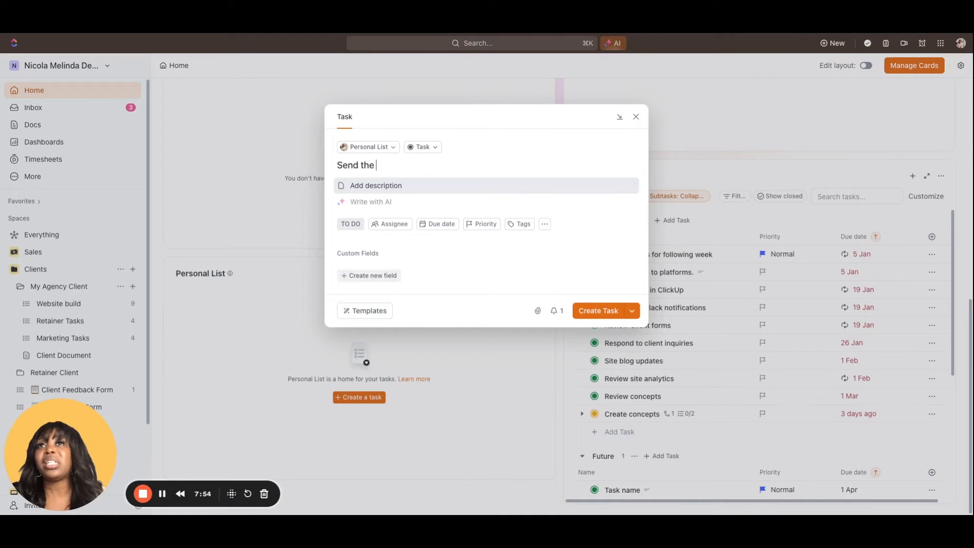
{"action": "type", "text": "team coffee car"}
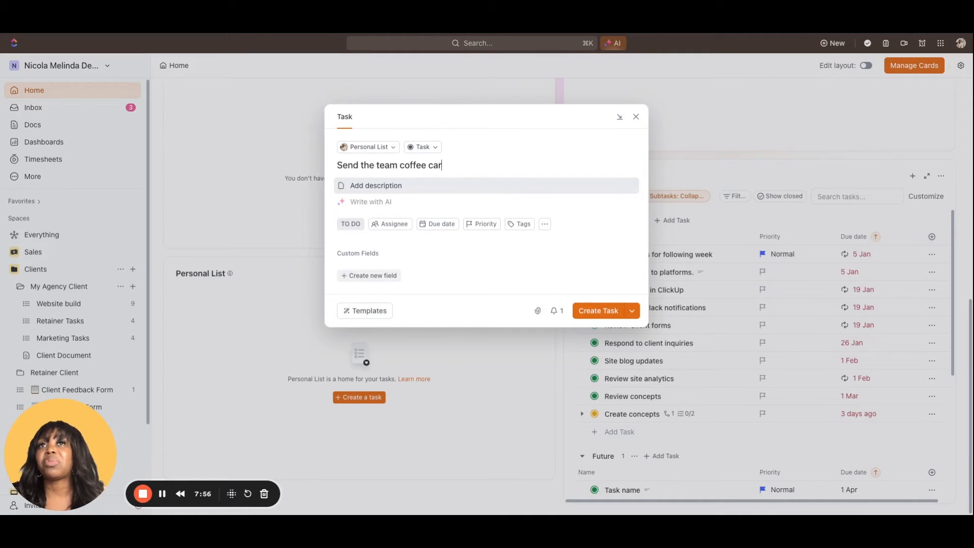
{"action": "type", "text": "d voucher"}
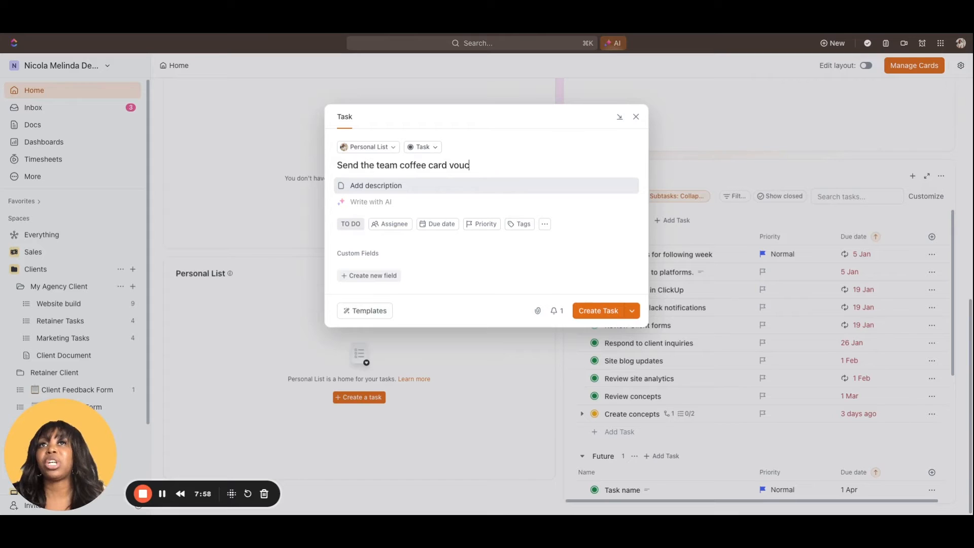
Assign the coffee card voucher task to yourself, set its due date to Tuesday 19 March 2024, and create it
{"action": "left_click", "coordinate": [394, 225]}
{"action": "left_click", "coordinate": [394, 224]}
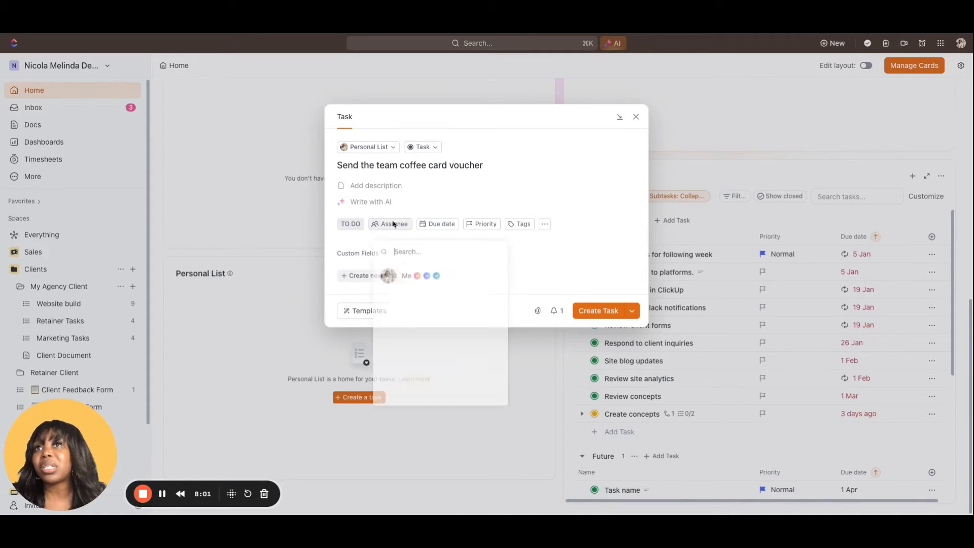
{"action": "left_click", "coordinate": [385, 274]}
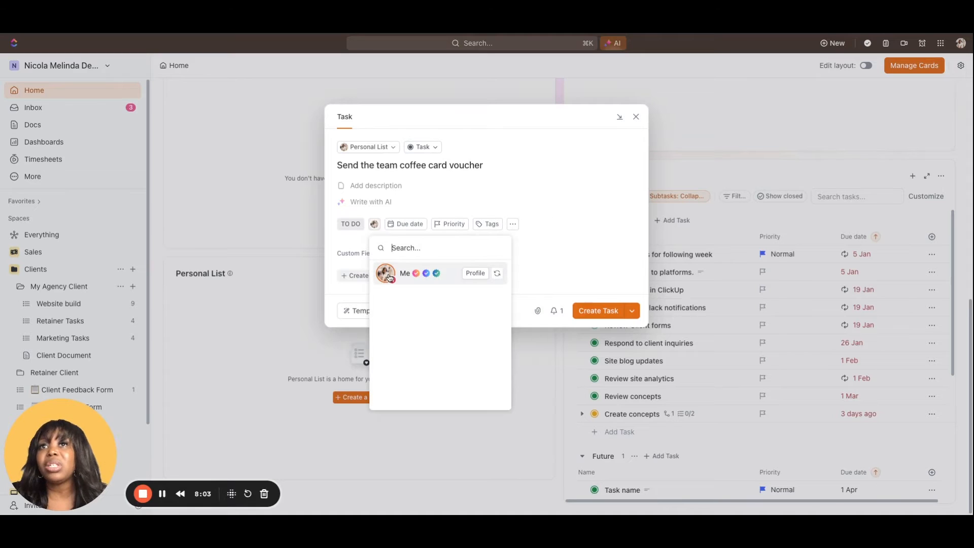
{"action": "left_click", "coordinate": [407, 226]}
{"action": "left_click", "coordinate": [408, 226]}
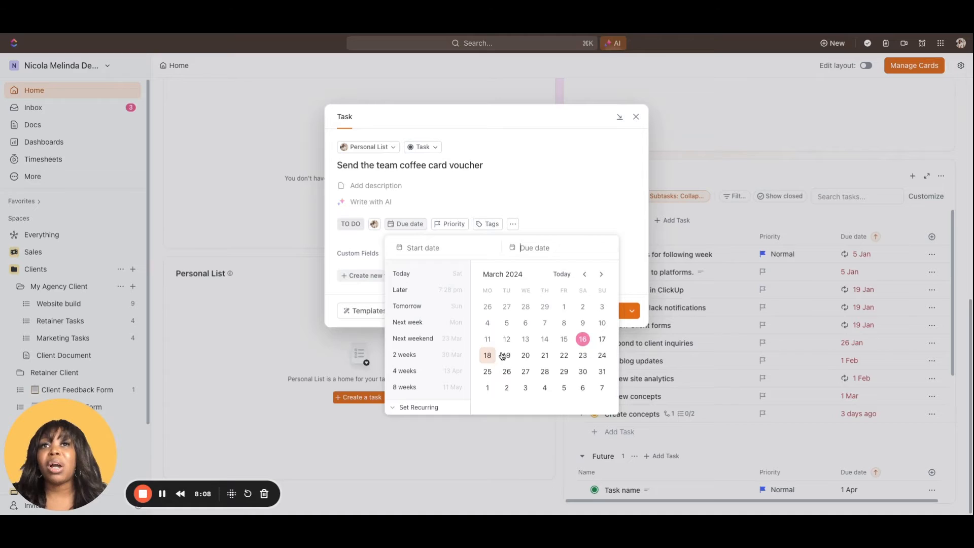
{"action": "left_click", "coordinate": [503, 355]}
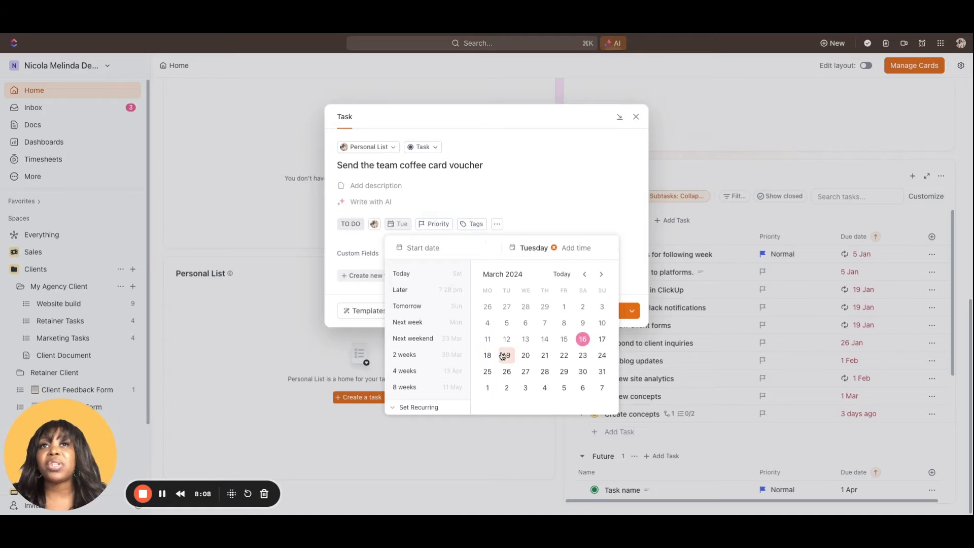
{"action": "left_click", "coordinate": [527, 203]}
{"action": "left_click", "coordinate": [598, 311]}
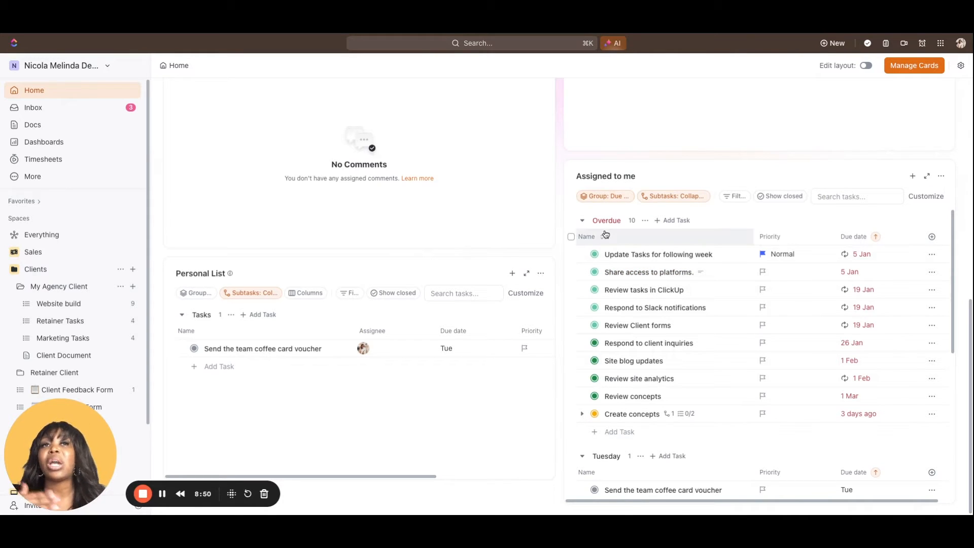
Review the Assigned to me card's task groups from Overdue through No due date
{"action": "scroll", "coordinate": [634, 344], "scroll_direction": "down", "scroll_amount": 4}
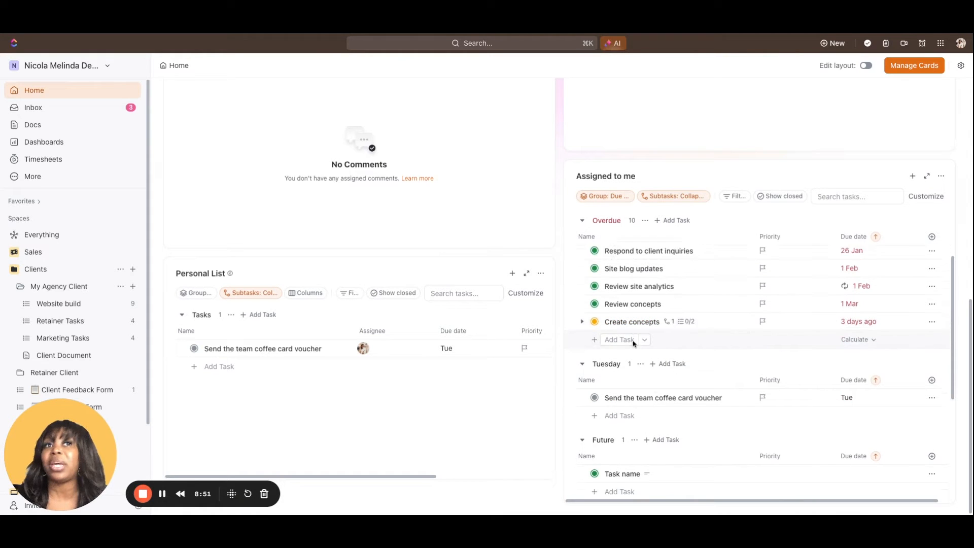
{"action": "scroll", "coordinate": [634, 343], "scroll_direction": "down", "scroll_amount": 3}
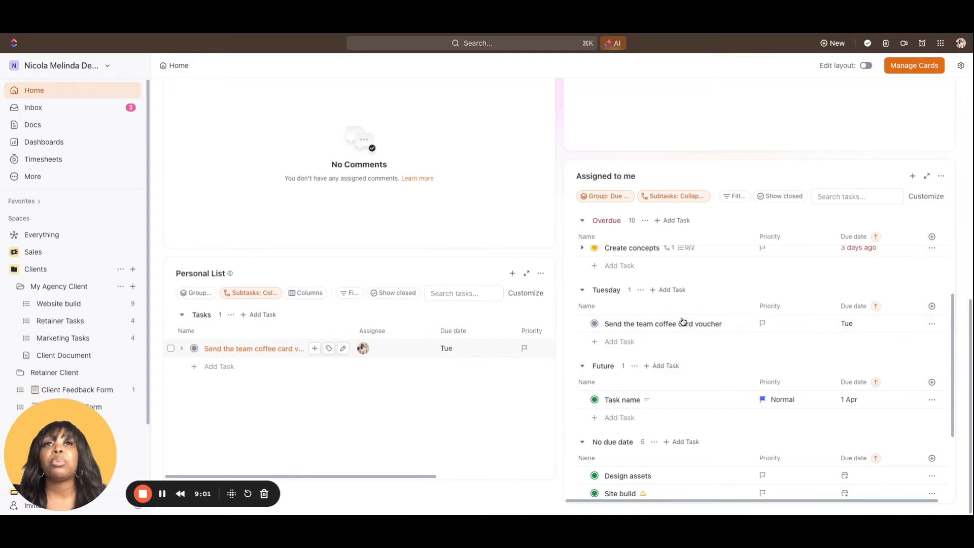
{"action": "scroll", "coordinate": [683, 322], "scroll_direction": "down", "scroll_amount": 5}
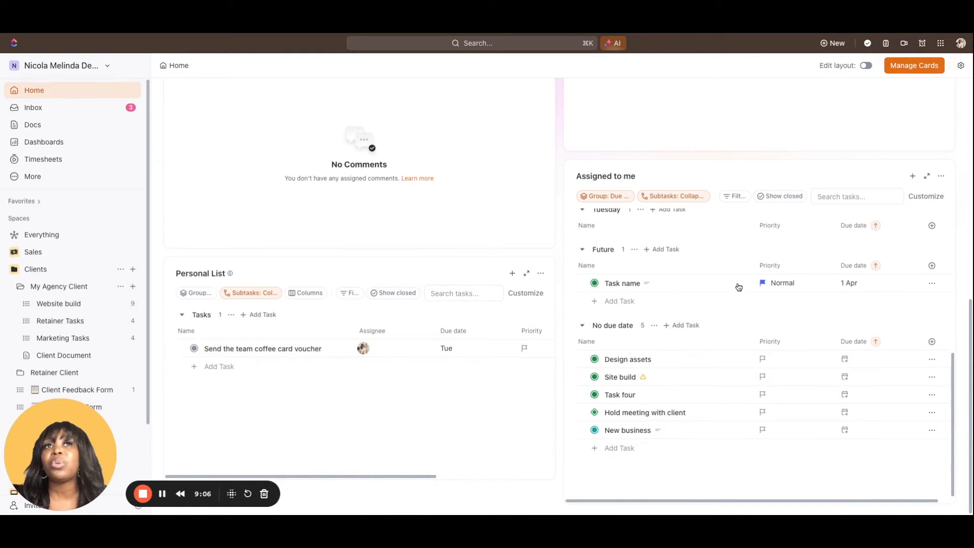
{"action": "scroll", "coordinate": [724, 341], "scroll_direction": "up", "scroll_amount": 2}
{"action": "scroll", "coordinate": [724, 341], "scroll_direction": "up", "scroll_amount": 10}
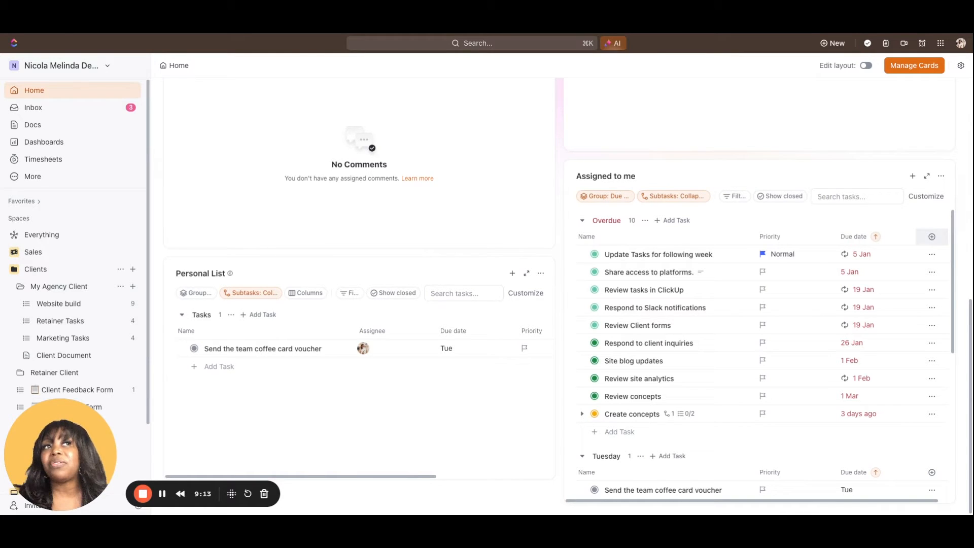
Add the Start date field as a column in the Assigned to me card and check it across the listed tasks
{"action": "left_click", "coordinate": [932, 238]}
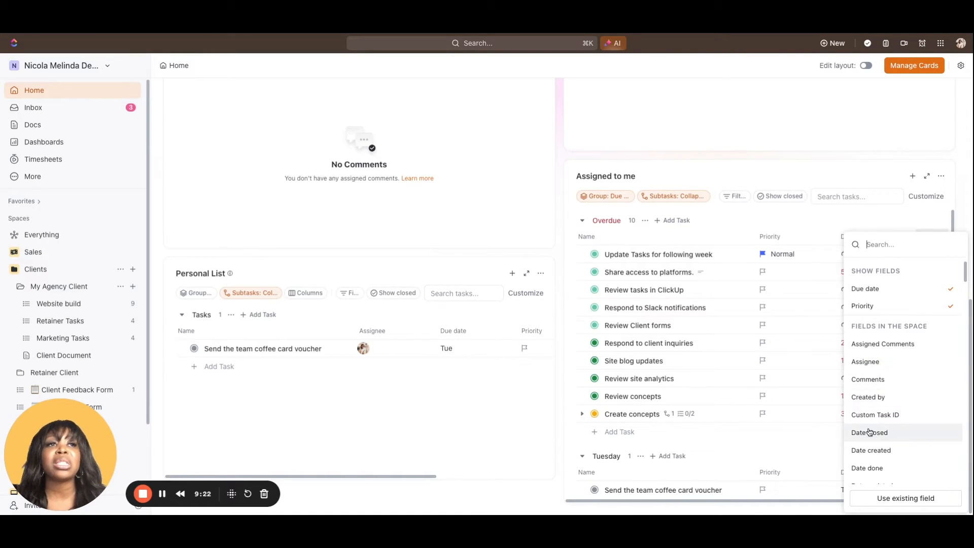
{"action": "scroll", "coordinate": [870, 433], "scroll_direction": "down", "scroll_amount": 3}
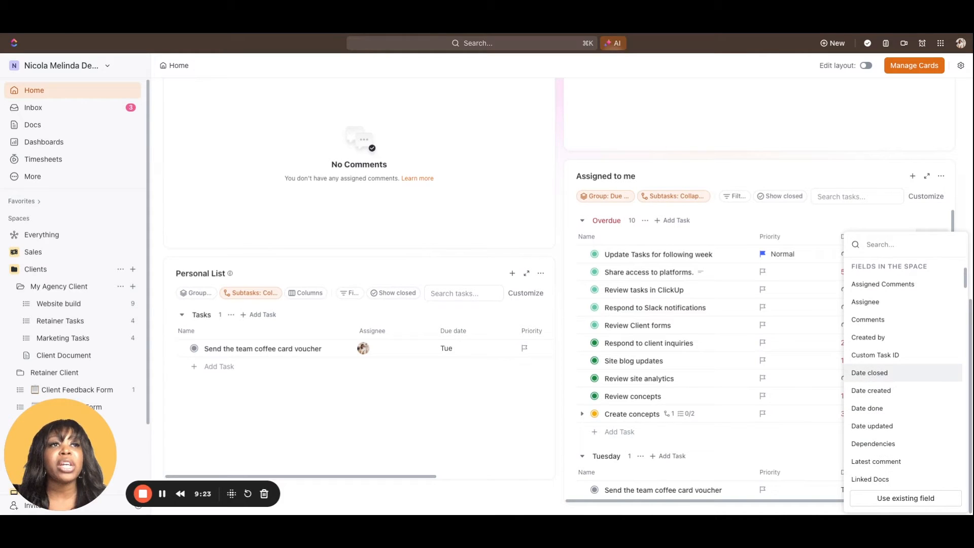
{"action": "scroll", "coordinate": [882, 418], "scroll_direction": "down", "scroll_amount": 1}
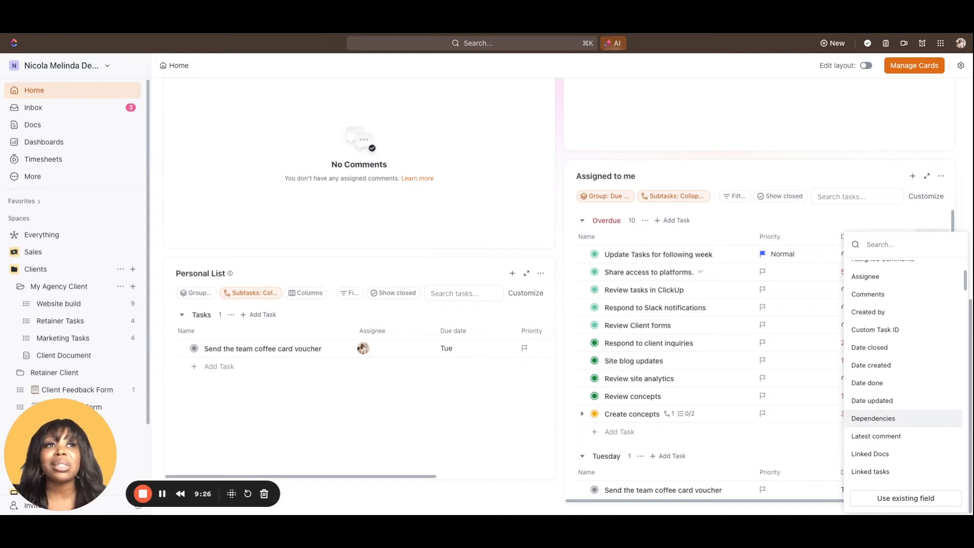
{"action": "scroll", "coordinate": [883, 418], "scroll_direction": "down", "scroll_amount": 6}
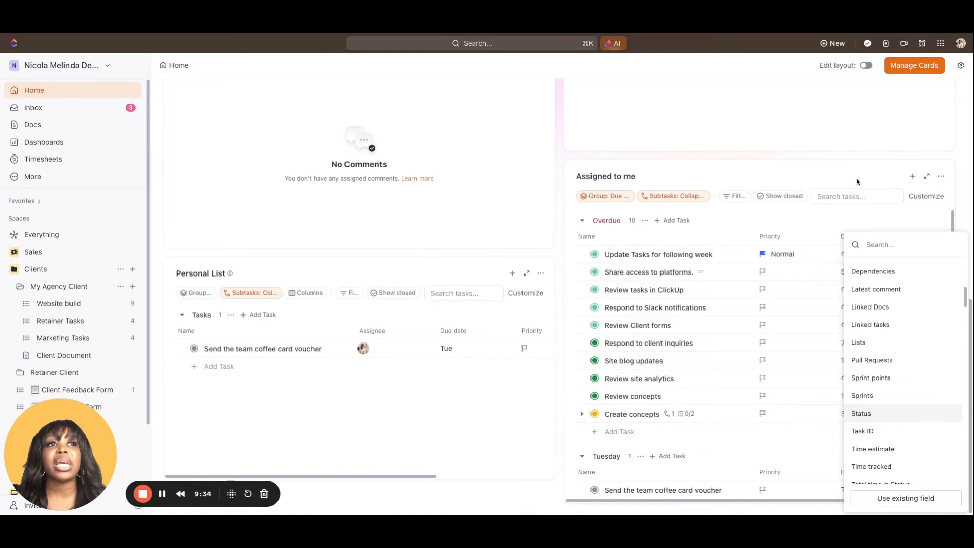
{"action": "left_click", "coordinate": [861, 161]}
{"action": "scroll", "coordinate": [909, 282], "scroll_direction": "right", "scroll_amount": 3}
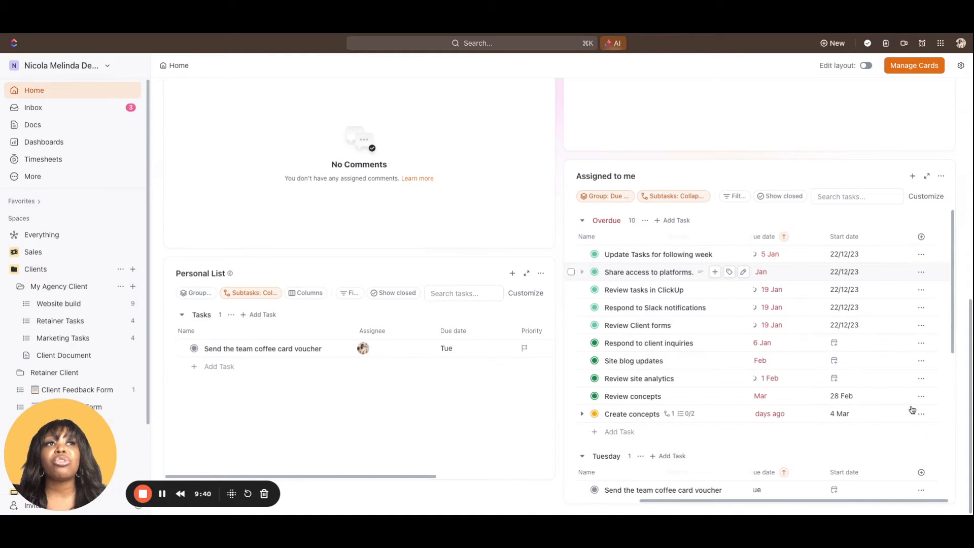
{"action": "scroll", "coordinate": [911, 289], "scroll_direction": "up", "scroll_amount": 2}
{"action": "scroll", "coordinate": [911, 287], "scroll_direction": "down", "scroll_amount": 1}
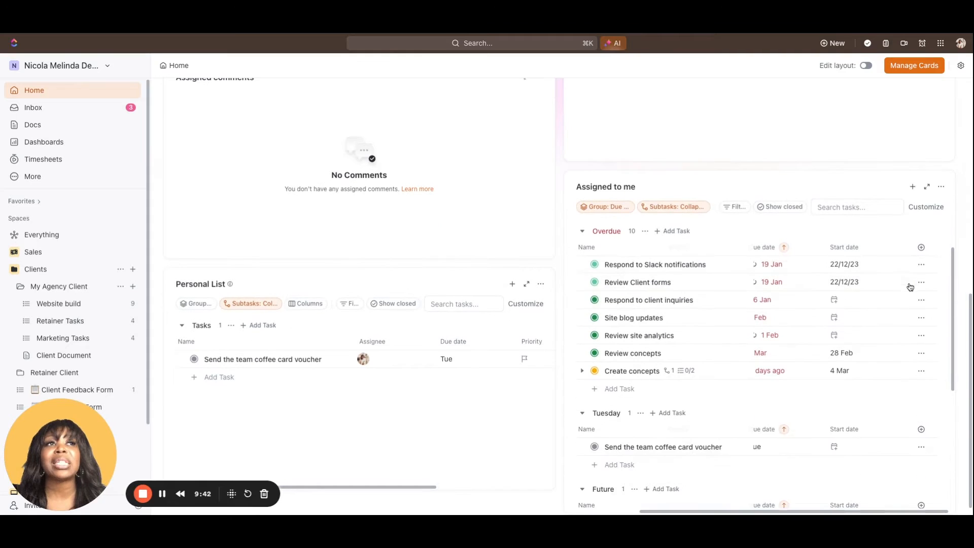
{"action": "scroll", "coordinate": [862, 304], "scroll_direction": "down", "scroll_amount": 1}
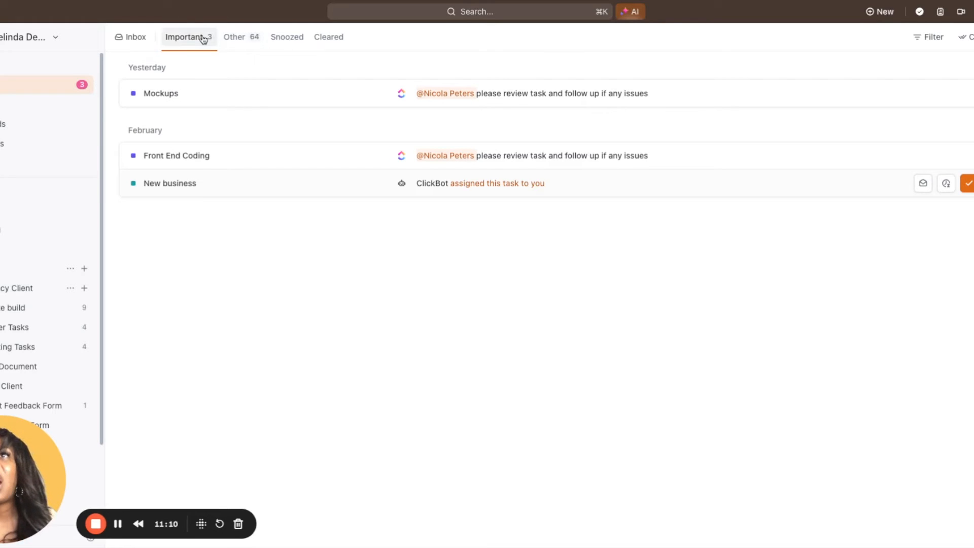
Compare the Inbox notifications filed under Other with those under Important
{"action": "left_click", "coordinate": [225, 45]}
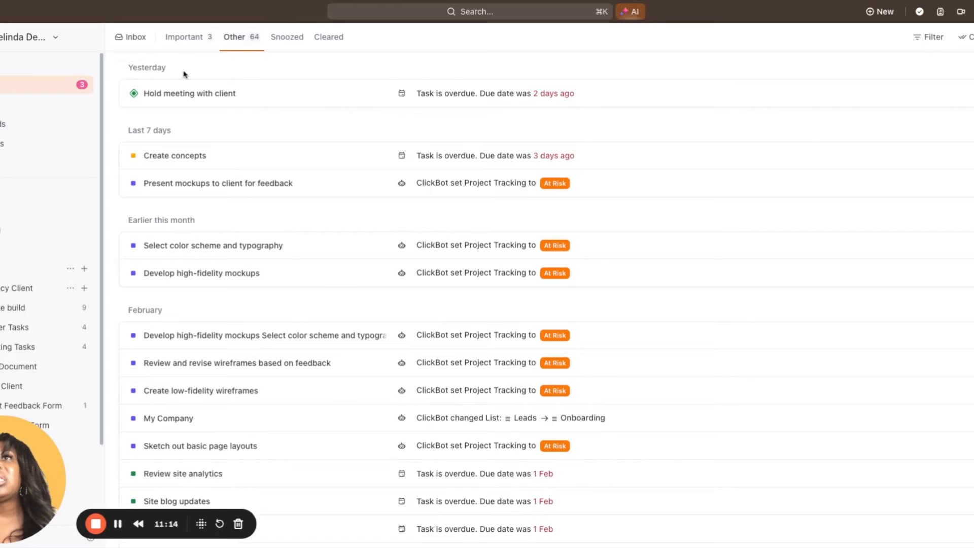
{"action": "left_click", "coordinate": [190, 48]}
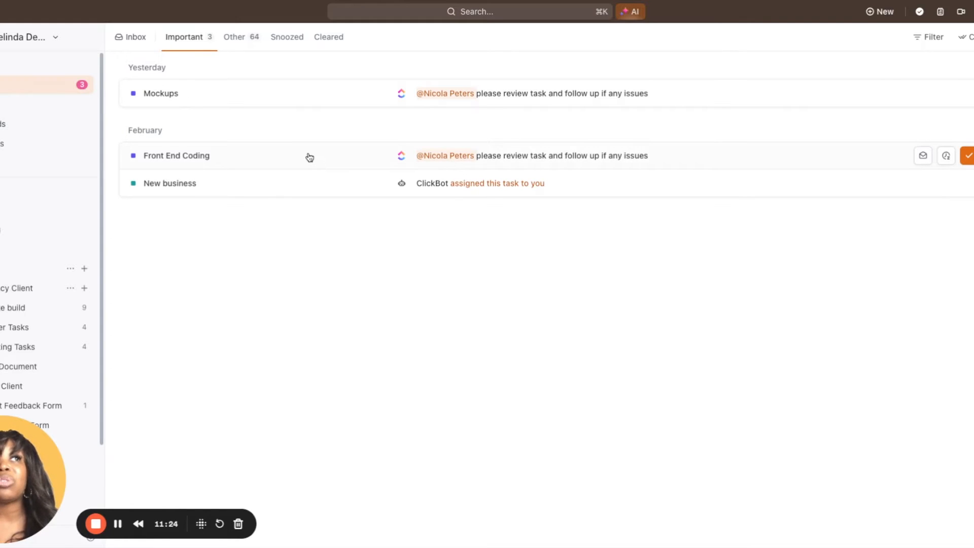
{"action": "left_click", "coordinate": [233, 38]}
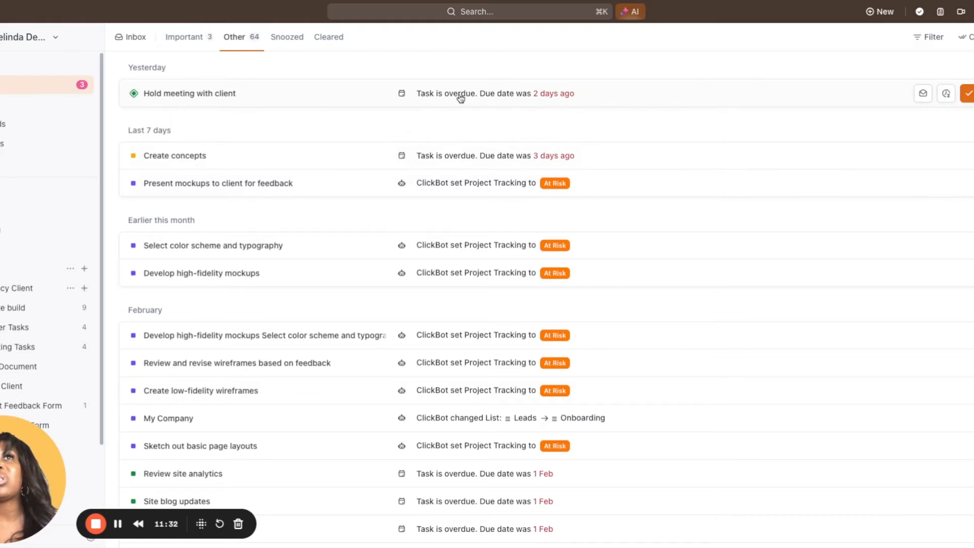
{"action": "scroll", "coordinate": [430, 269], "scroll_direction": "down", "scroll_amount": 5}
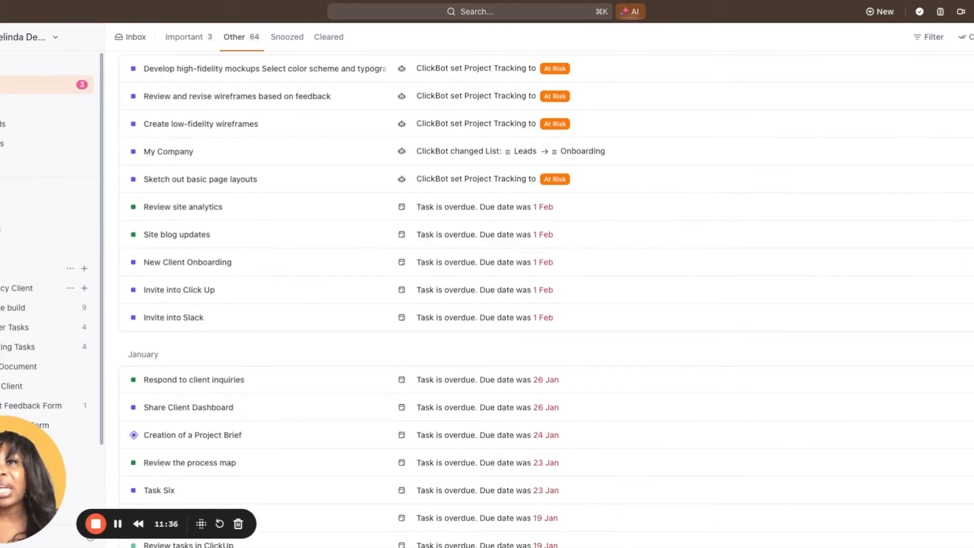
{"action": "scroll", "coordinate": [431, 269], "scroll_direction": "up", "scroll_amount": 5}
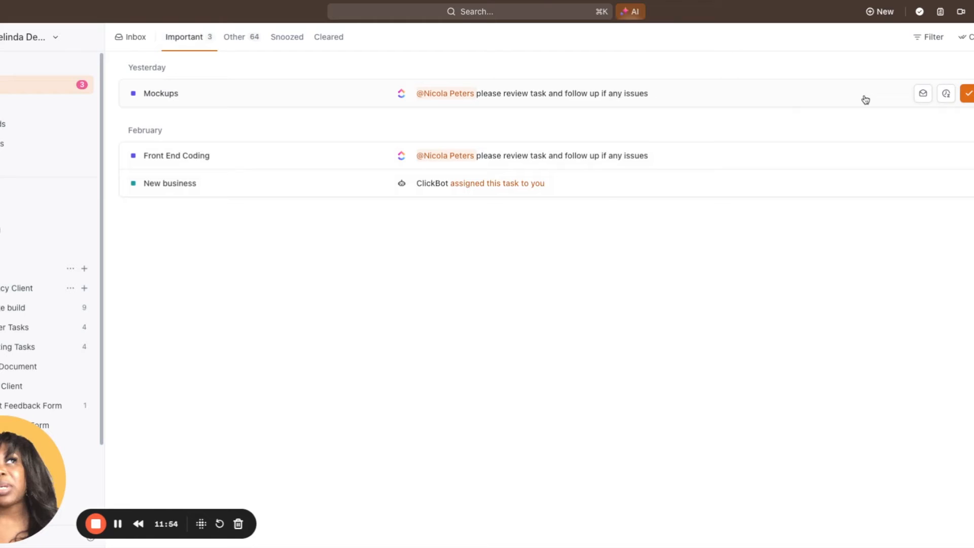
Snooze the Mockups notification in the Important inbox until next week and view the snoozed notifications
{"action": "left_click", "coordinate": [947, 94]}
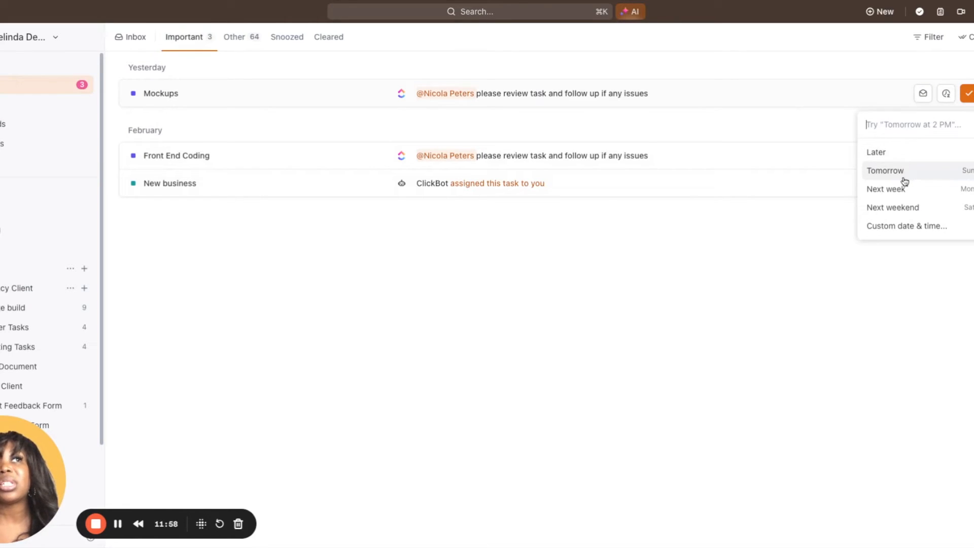
{"action": "left_click", "coordinate": [900, 194]}
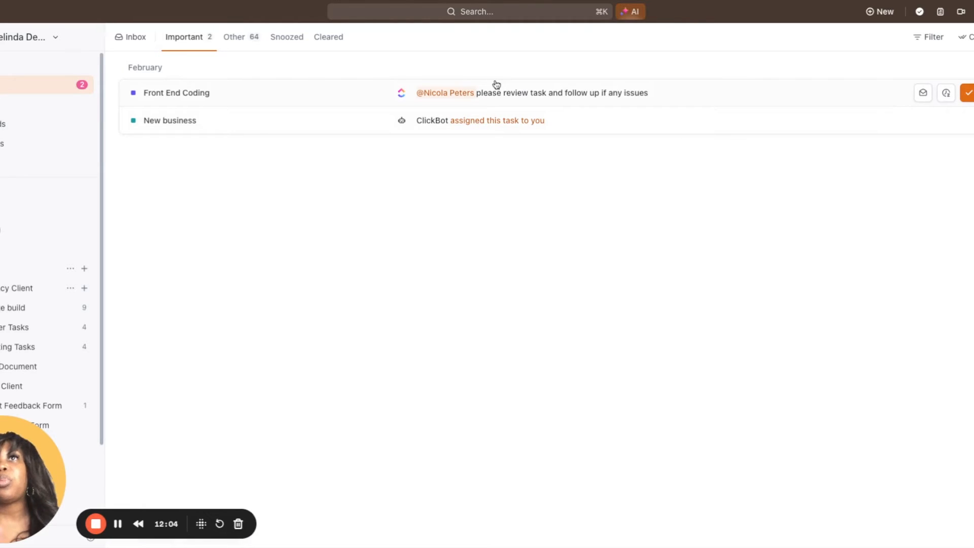
{"action": "left_click", "coordinate": [296, 37]}
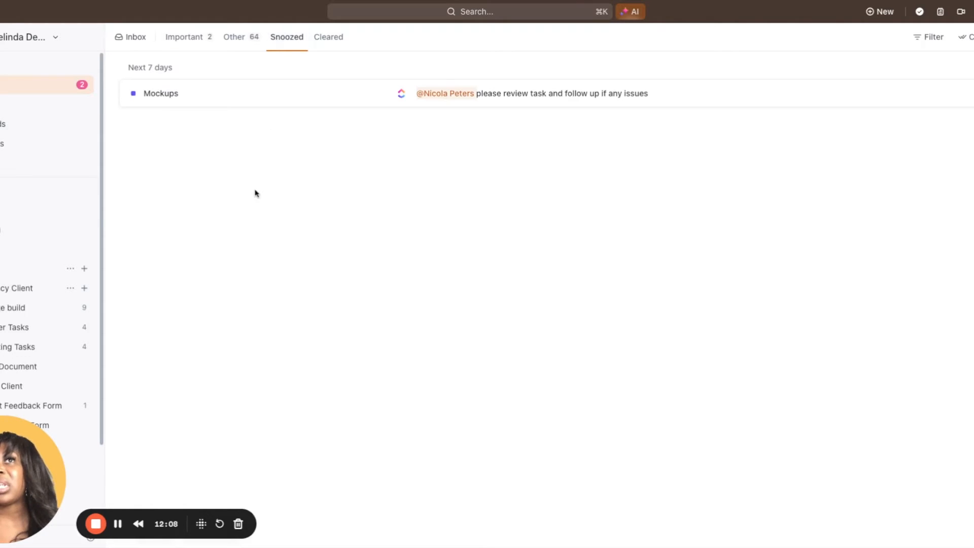
Clear the Front End Coding and New business notifications from the Important inbox
{"action": "left_click", "coordinate": [189, 41]}
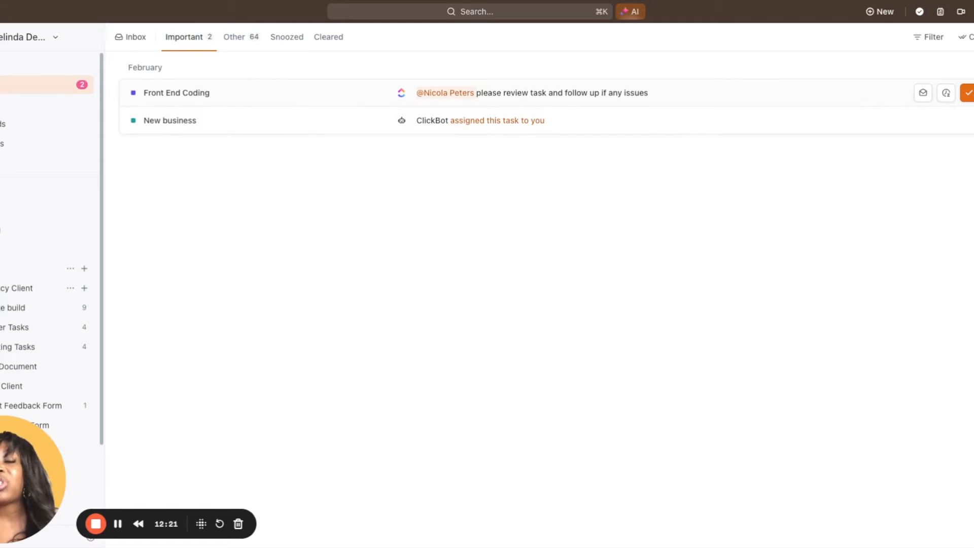
{"action": "left_click", "coordinate": [969, 94]}
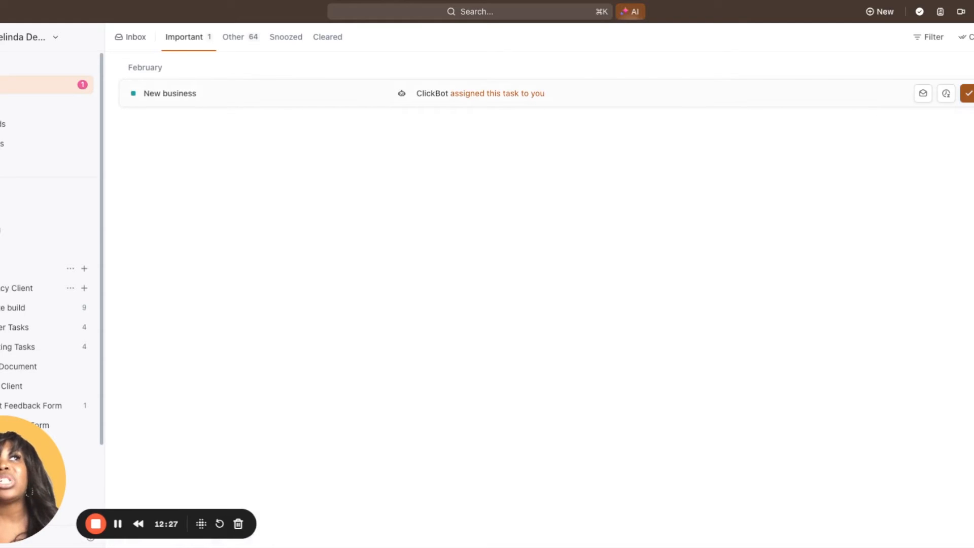
{"action": "left_click", "coordinate": [969, 93]}
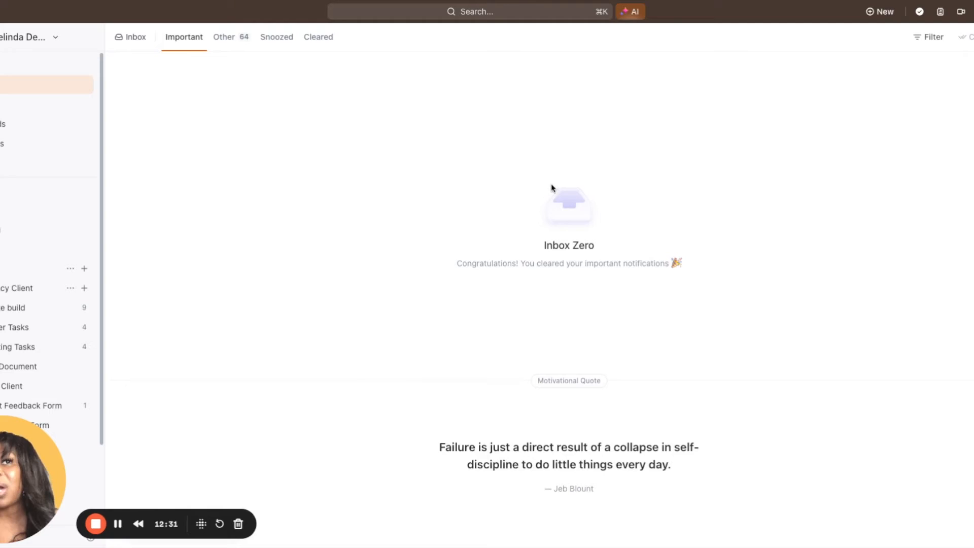
Restore the Front End Coding notification from the cleared notifications and return to the Important inbox
{"action": "left_click", "coordinate": [318, 37]}
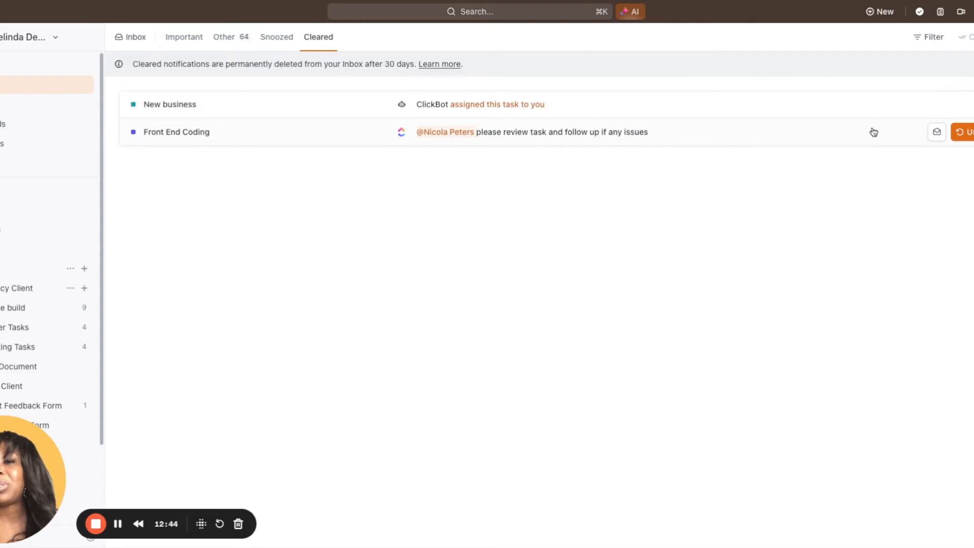
{"action": "left_click", "coordinate": [962, 132]}
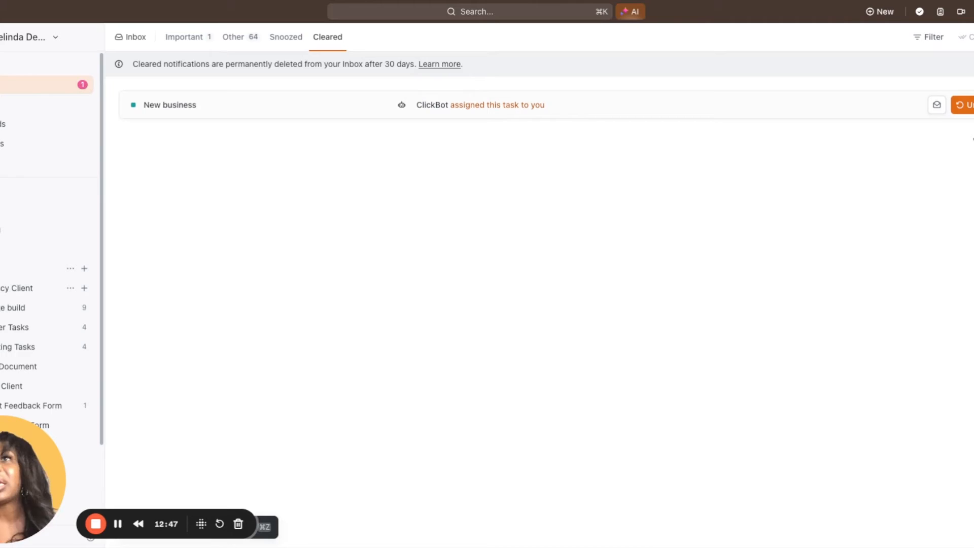
{"action": "left_click", "coordinate": [179, 39]}
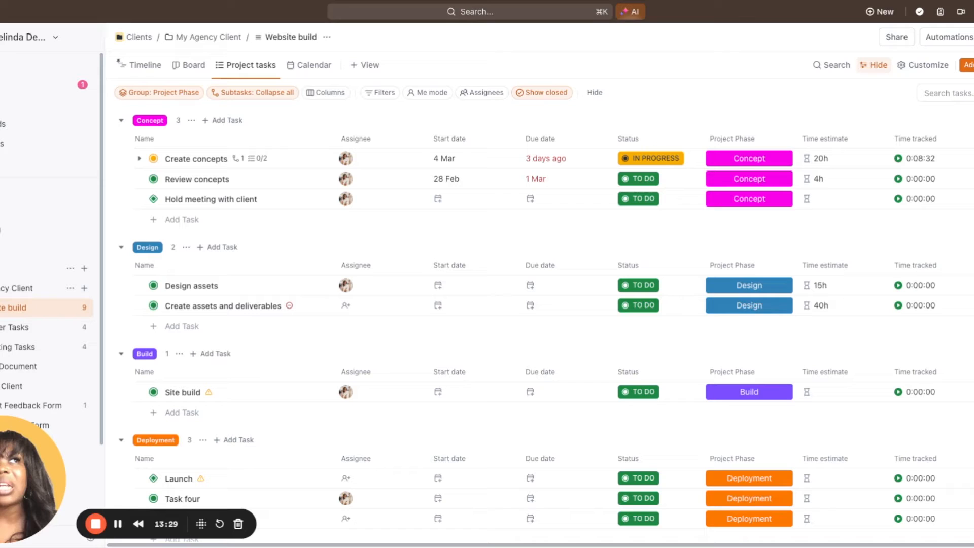
Open the existing custom fields available for the Website build list and review them grouped by Location type
{"action": "left_click", "coordinate": [971, 138]}
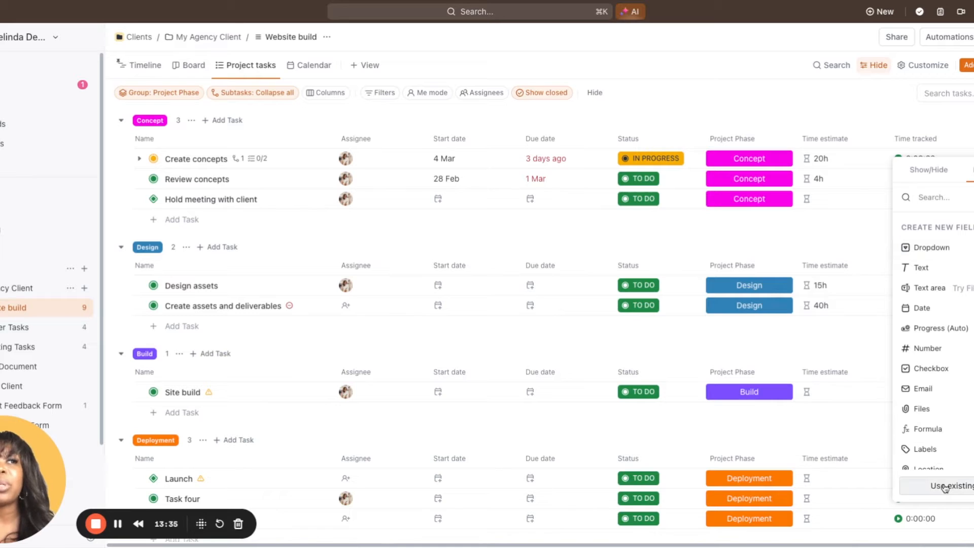
{"action": "key", "text": "Escape"}
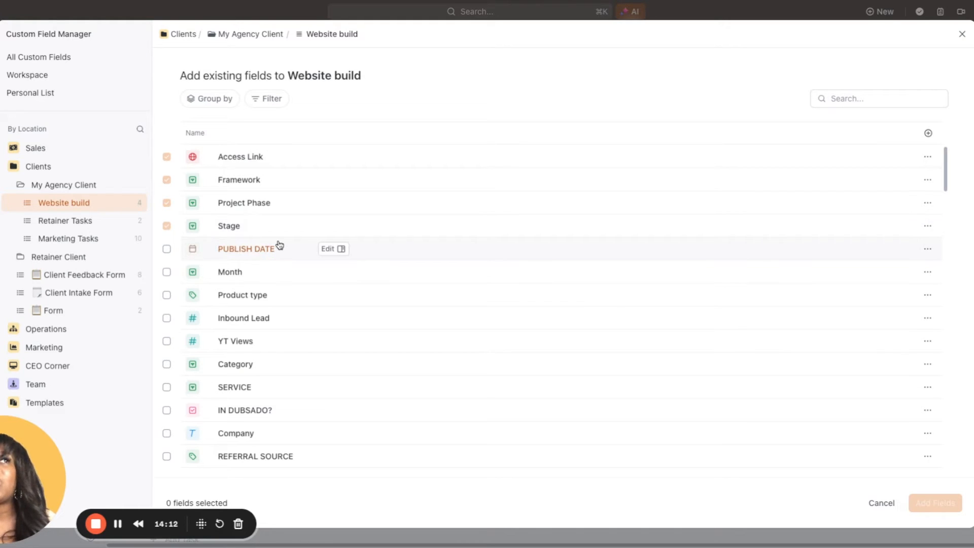
{"action": "left_click", "coordinate": [214, 101]}
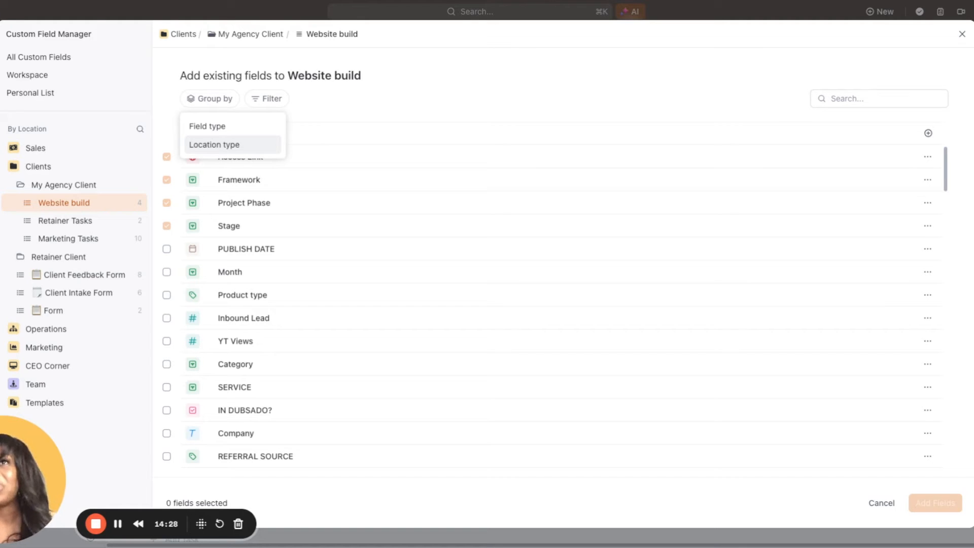
{"action": "left_click", "coordinate": [232, 145]}
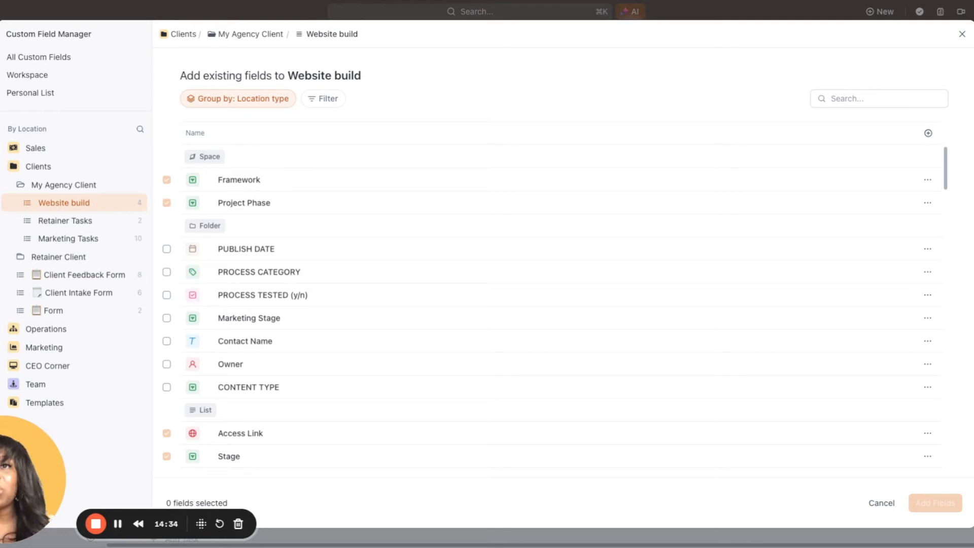
{"action": "scroll", "coordinate": [219, 348], "scroll_direction": "down", "scroll_amount": 5}
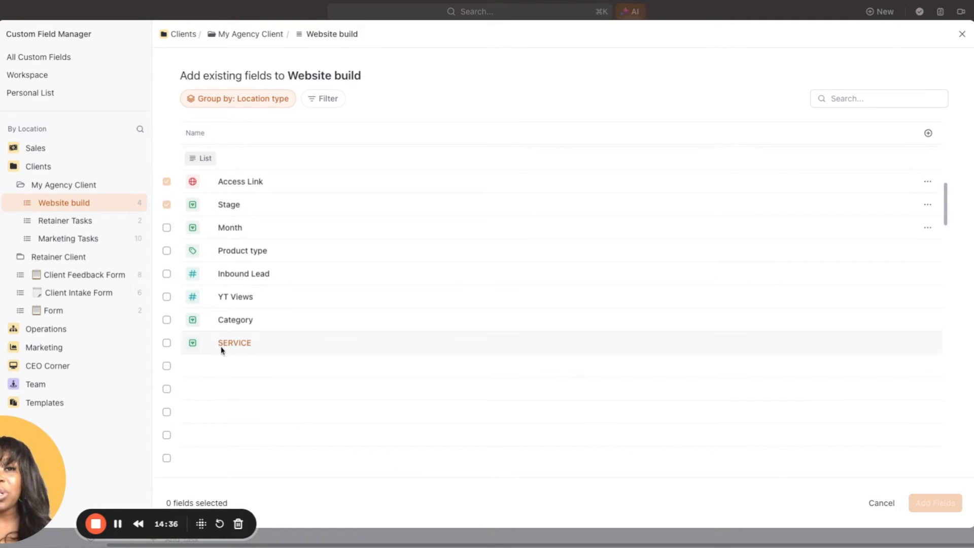
{"action": "scroll", "coordinate": [221, 350], "scroll_direction": "down", "scroll_amount": 5}
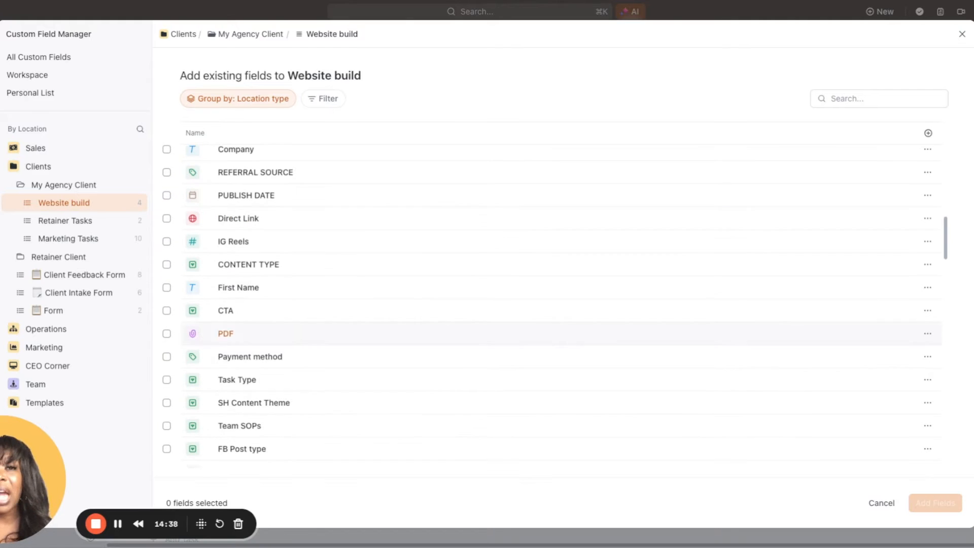
{"action": "scroll", "coordinate": [248, 350], "scroll_direction": "up", "scroll_amount": 10}
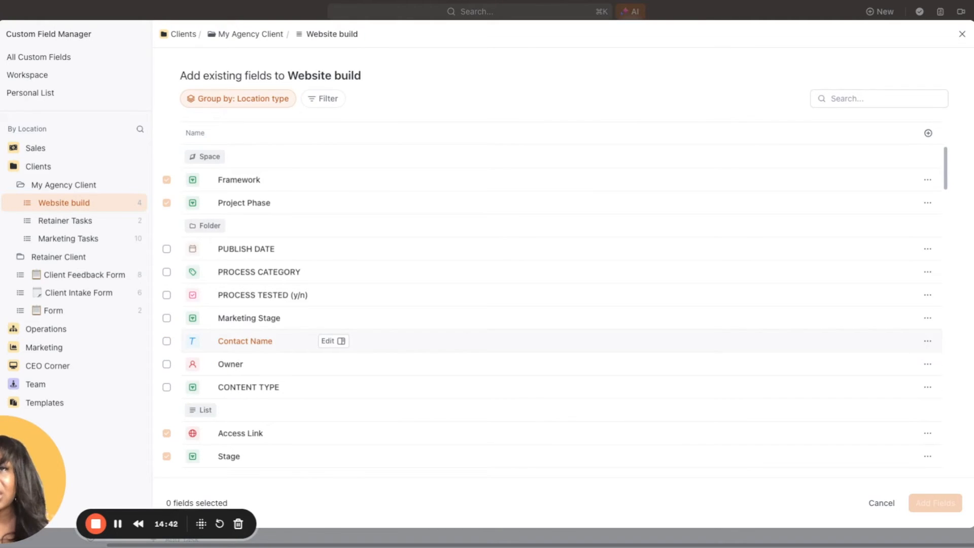
Regroup the existing fields by Field type and select the CTA dropdown field for the Website build list
{"action": "left_click", "coordinate": [277, 99]}
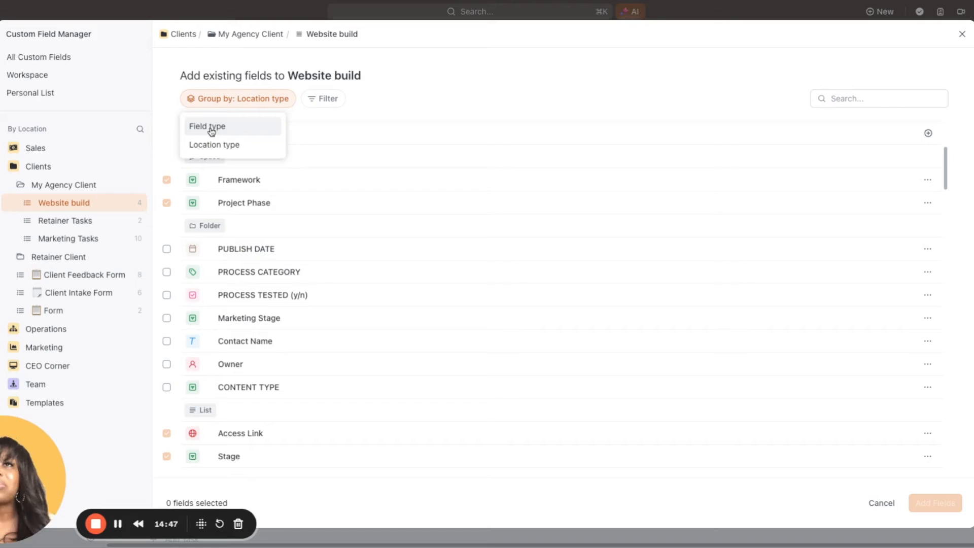
{"action": "left_click", "coordinate": [211, 128]}
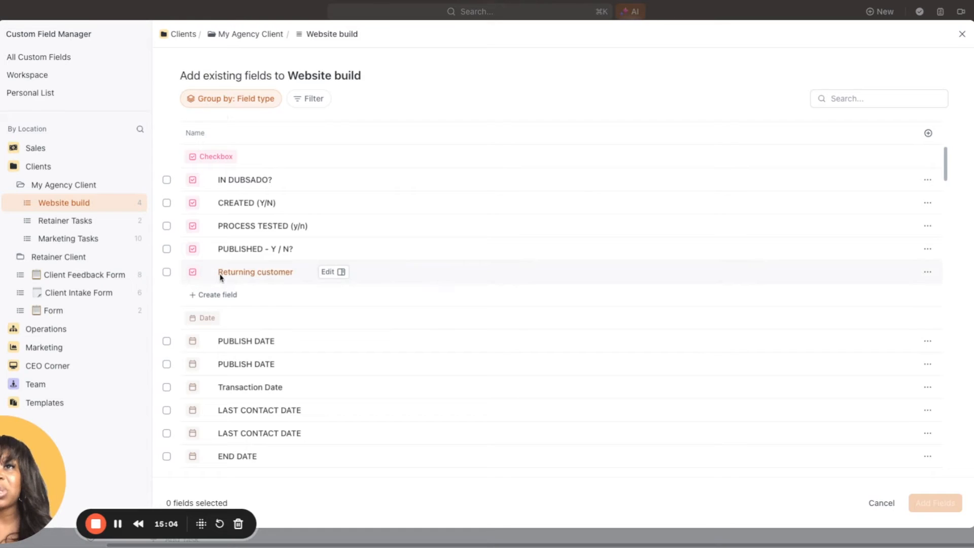
{"action": "scroll", "coordinate": [220, 278], "scroll_direction": "down", "scroll_amount": 4}
{"action": "scroll", "coordinate": [221, 269], "scroll_direction": "down", "scroll_amount": 3}
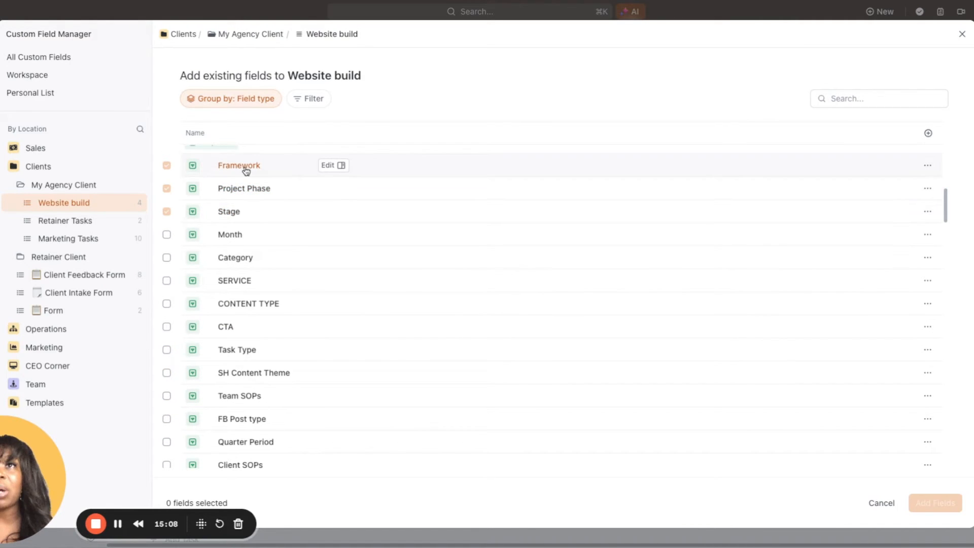
{"action": "scroll", "coordinate": [240, 336], "scroll_direction": "down", "scroll_amount": 1}
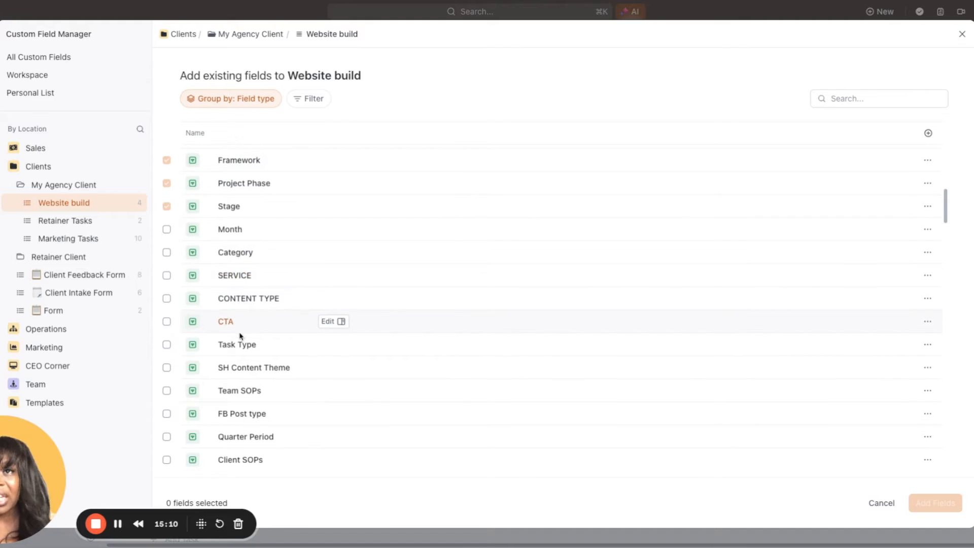
{"action": "left_click", "coordinate": [166, 298]}
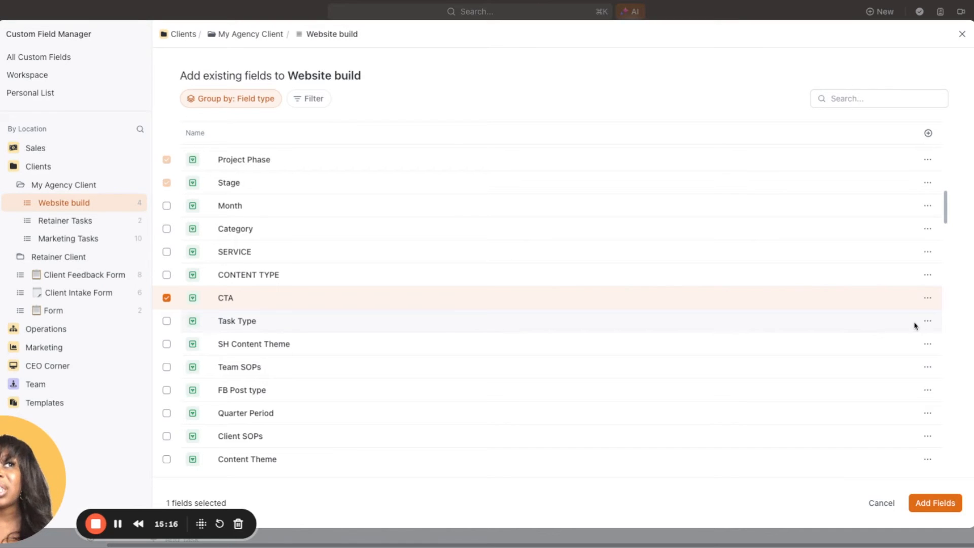
Open the CTA field for conversion and examine its dropdown options and the field types it can be converted to
{"action": "left_click", "coordinate": [930, 300]}
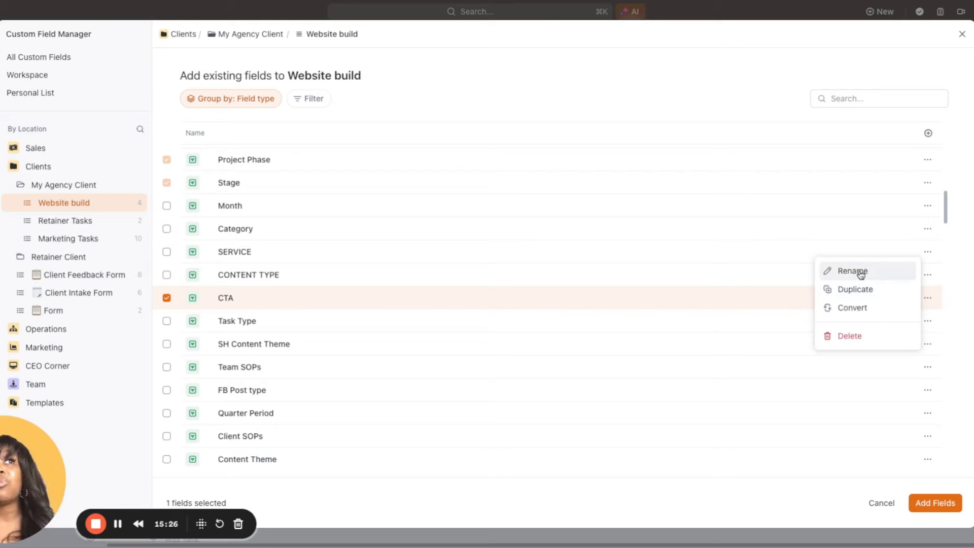
{"action": "left_click", "coordinate": [856, 308]}
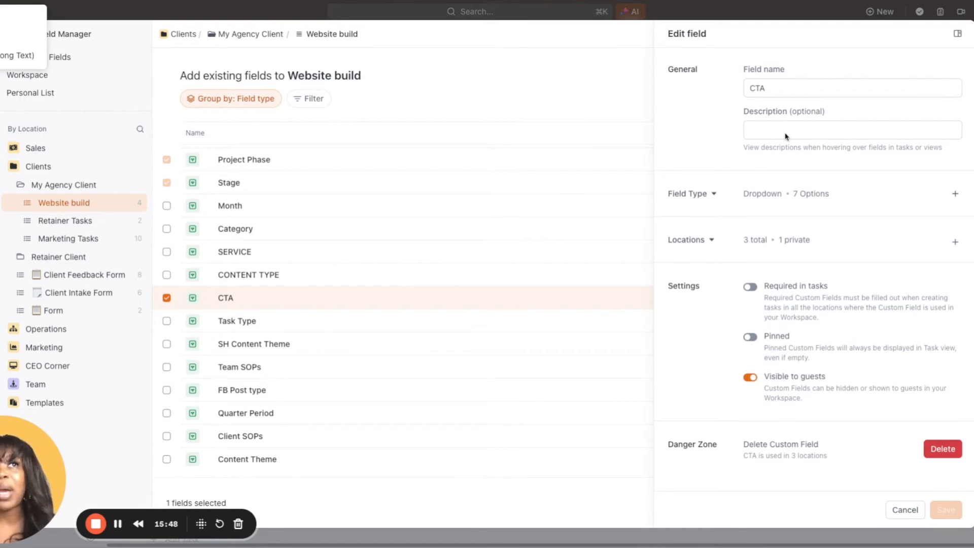
{"action": "left_click", "coordinate": [818, 193]}
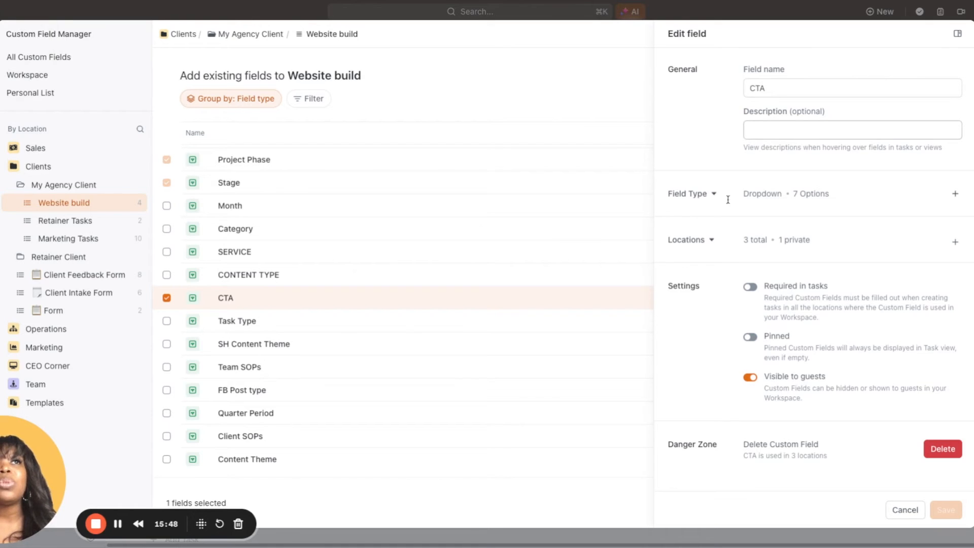
{"action": "left_click", "coordinate": [715, 195]}
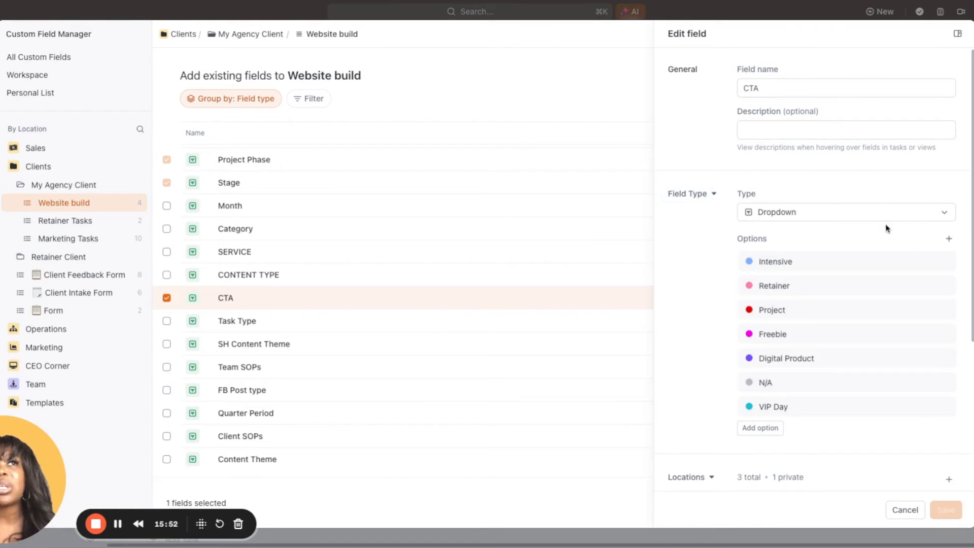
{"action": "left_click", "coordinate": [915, 212]}
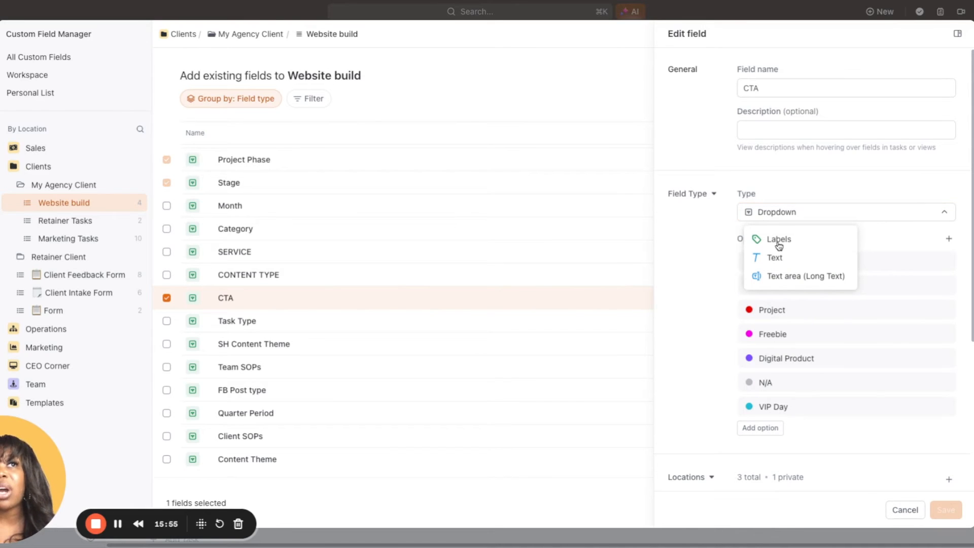
{"action": "left_click", "coordinate": [777, 243]}
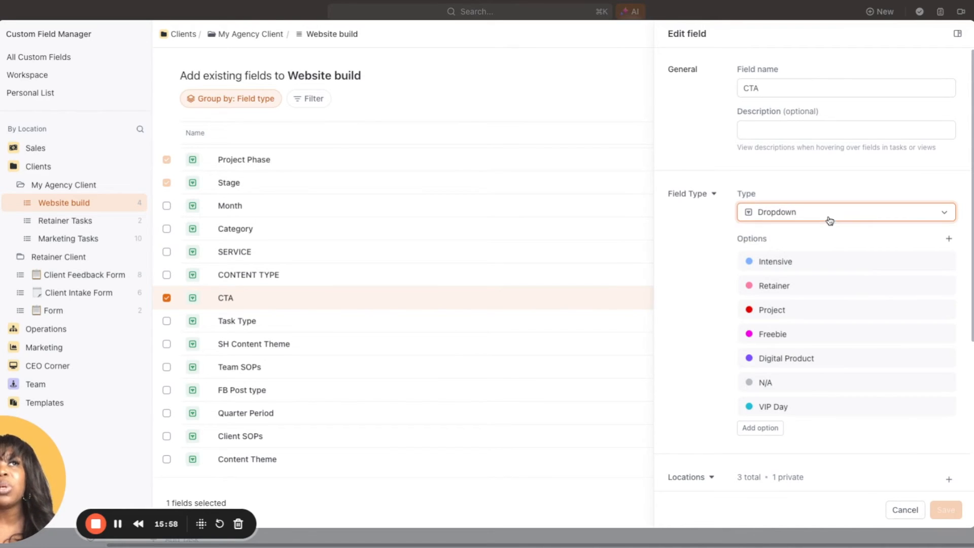
{"action": "left_click", "coordinate": [797, 213]}
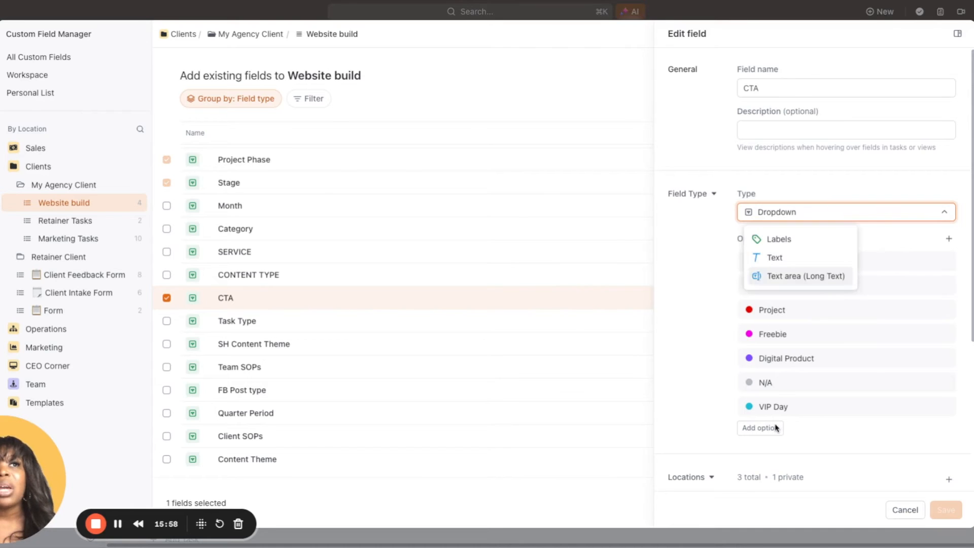
{"action": "left_click", "coordinate": [713, 195]}
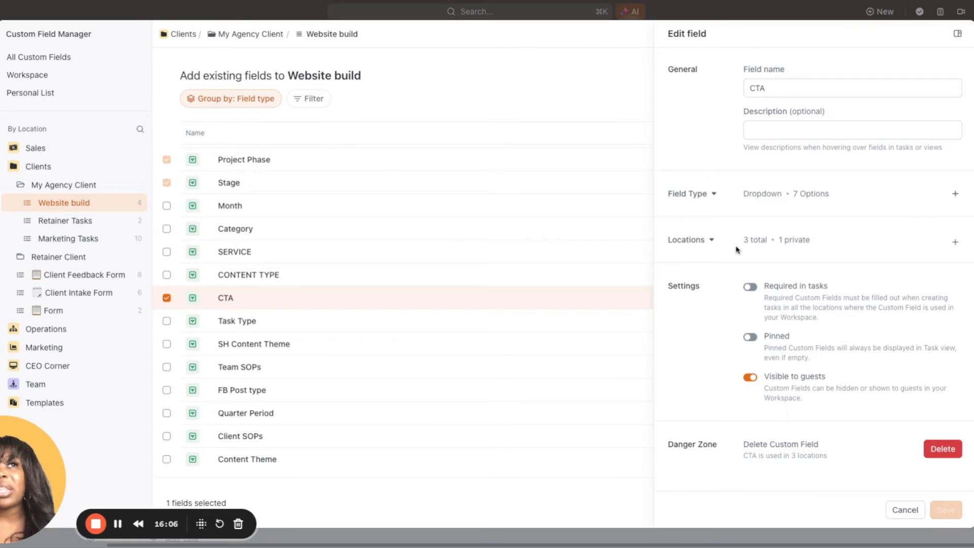
Check the locations where the CTA field is used and the spaces it could be added to
{"action": "left_click", "coordinate": [711, 243]}
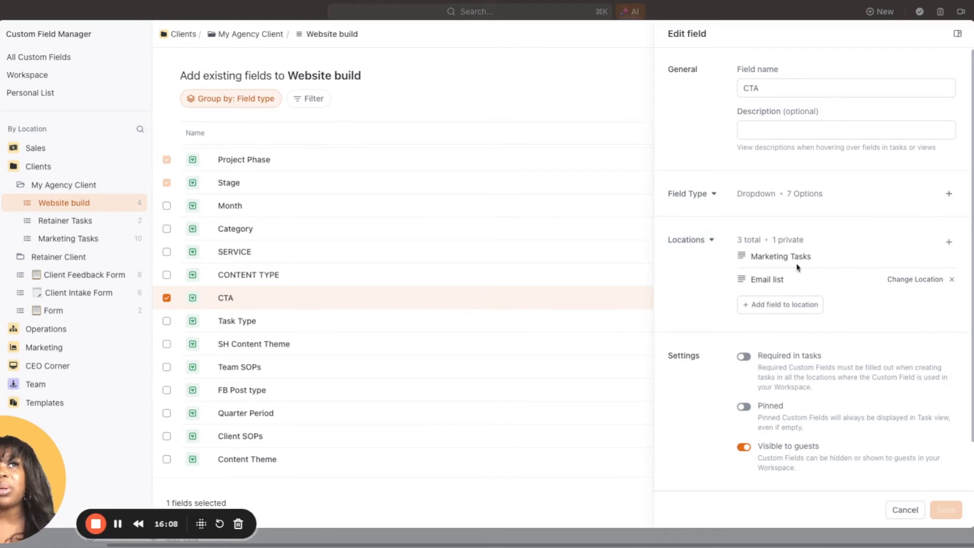
{"action": "left_click", "coordinate": [771, 305]}
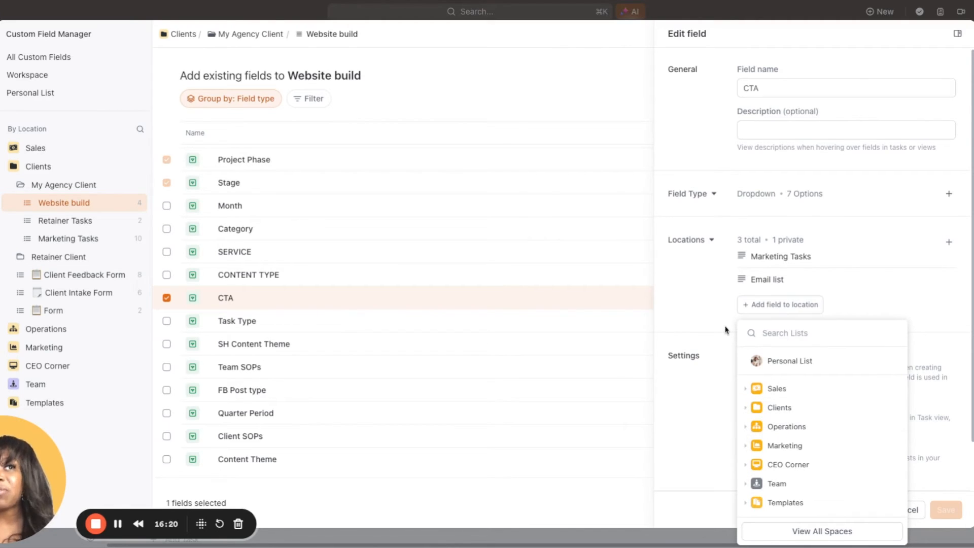
{"action": "left_click", "coordinate": [781, 305]}
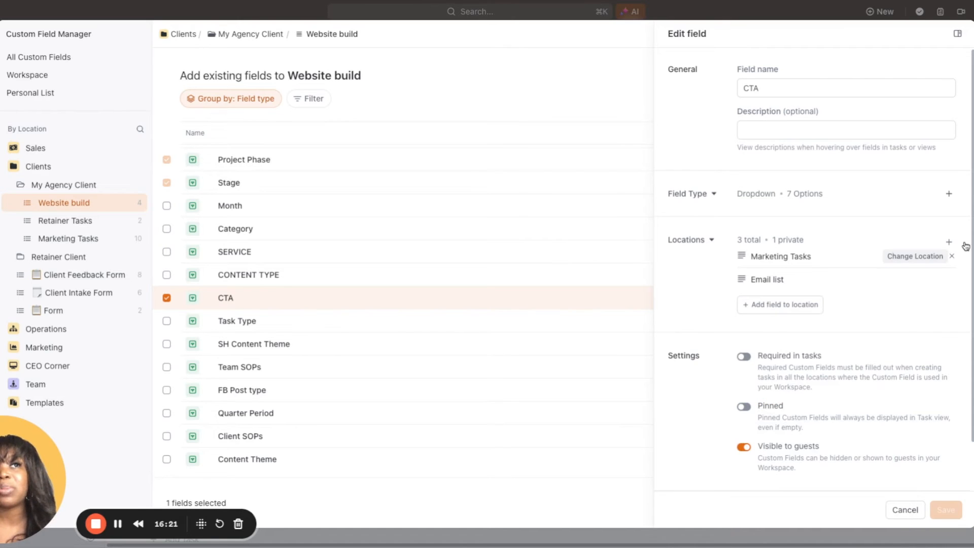
{"action": "scroll", "coordinate": [882, 372], "scroll_direction": "down", "scroll_amount": 2}
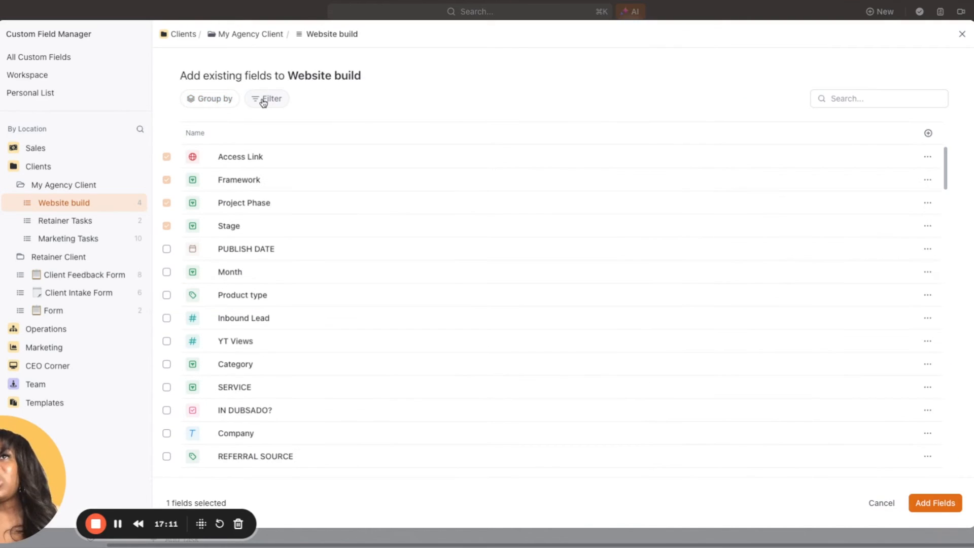
Filter the existing fields to those whose Field type is Checkbox
{"action": "left_click", "coordinate": [263, 101]}
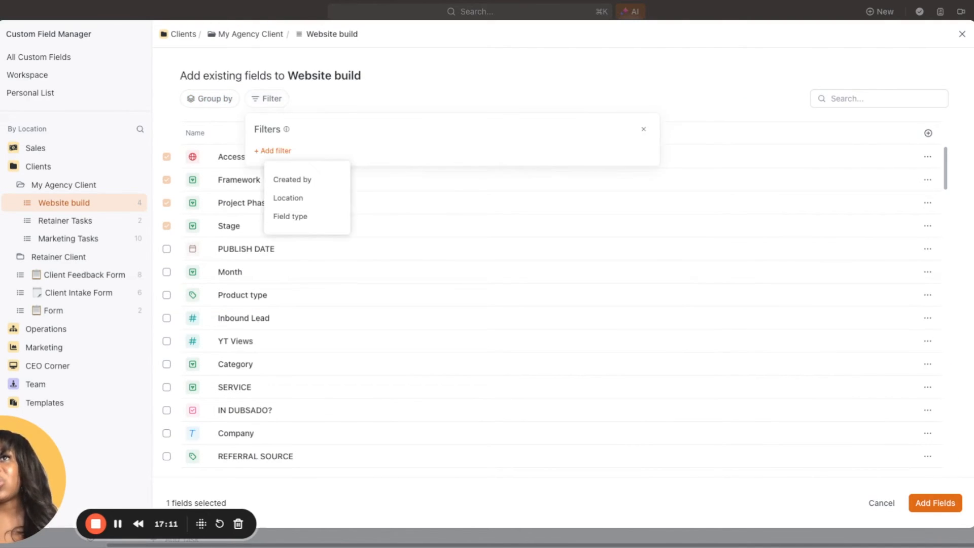
{"action": "left_click", "coordinate": [288, 217]}
{"action": "left_click", "coordinate": [460, 162]}
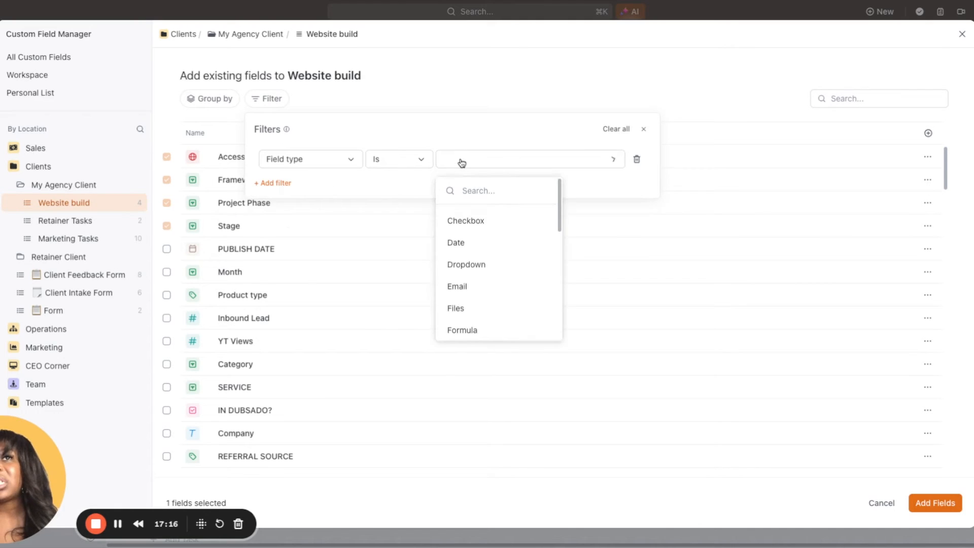
{"action": "left_click", "coordinate": [467, 220]}
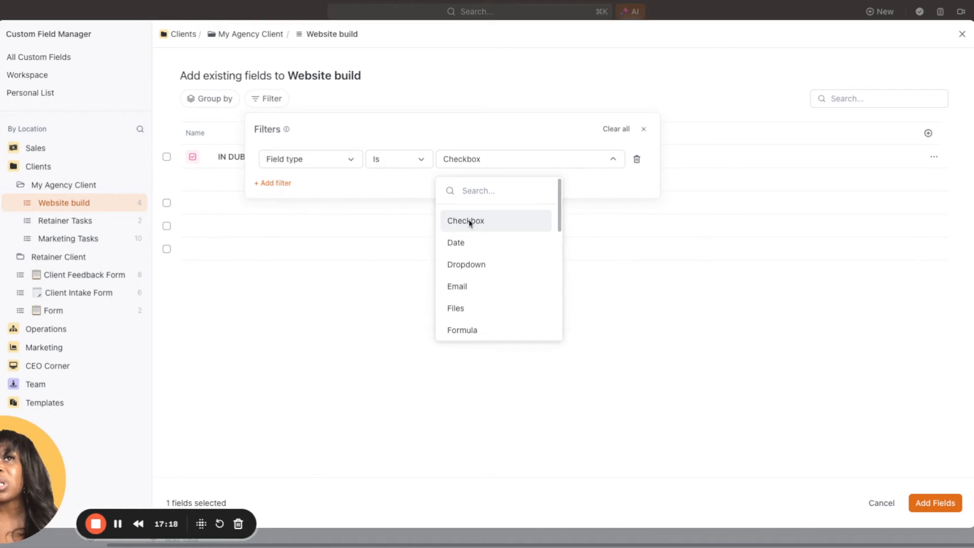
{"action": "left_click", "coordinate": [397, 369]}
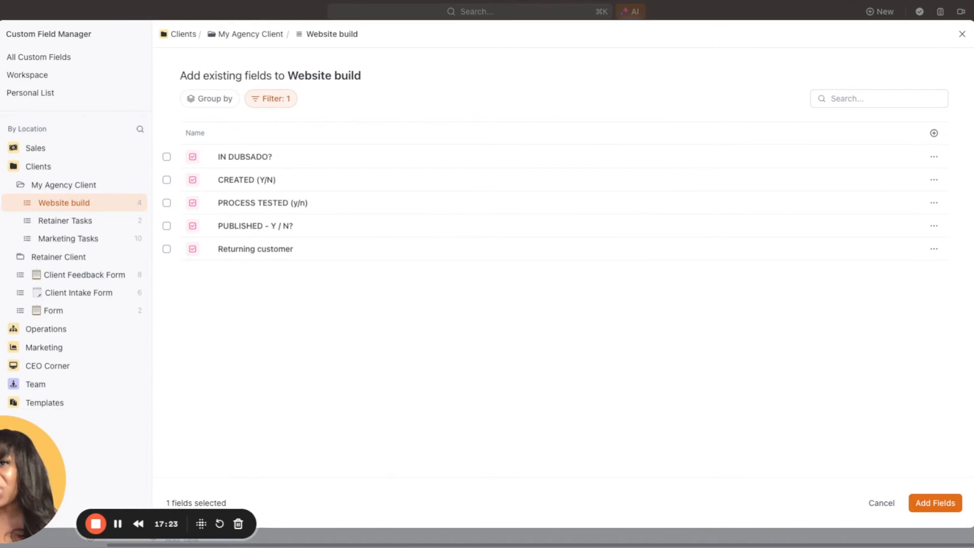
Select the IN DUBSADO?, CREATED (Y/N), PROCESS TESTED (y/n) and PUBLISHED - Y / N? fields for the Website build list
{"action": "left_click", "coordinate": [167, 157]}
{"action": "left_click", "coordinate": [167, 180]}
{"action": "left_click", "coordinate": [166, 203]}
{"action": "left_click", "coordinate": [166, 226]}
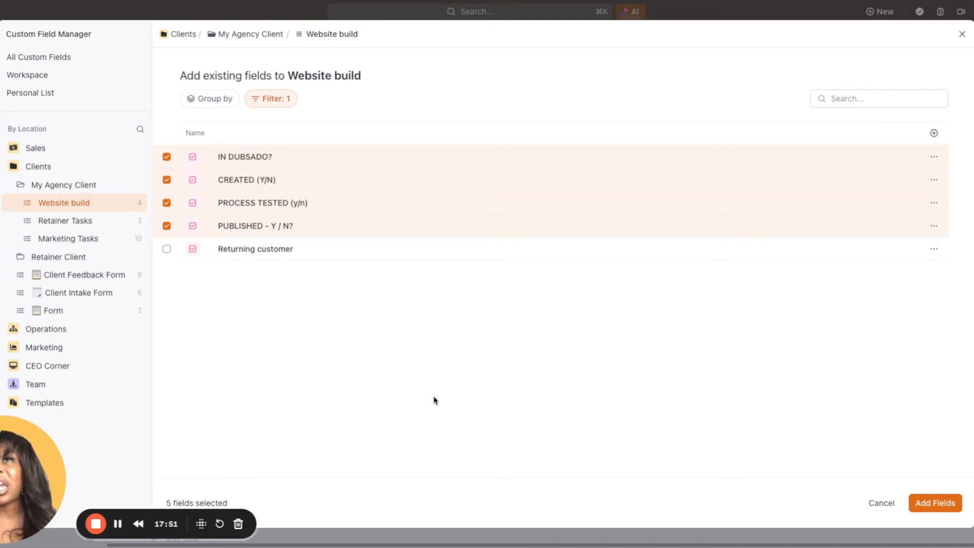
Deselect the IN DUBSADO?, CREATED (Y/N), PROCESS TESTED (y/n) and PUBLISHED - Y / N? fields and close the Custom Field Manager
{"action": "left_click", "coordinate": [167, 157]}
{"action": "left_click", "coordinate": [166, 179]}
{"action": "left_click", "coordinate": [167, 202]}
{"action": "left_click", "coordinate": [167, 226]}
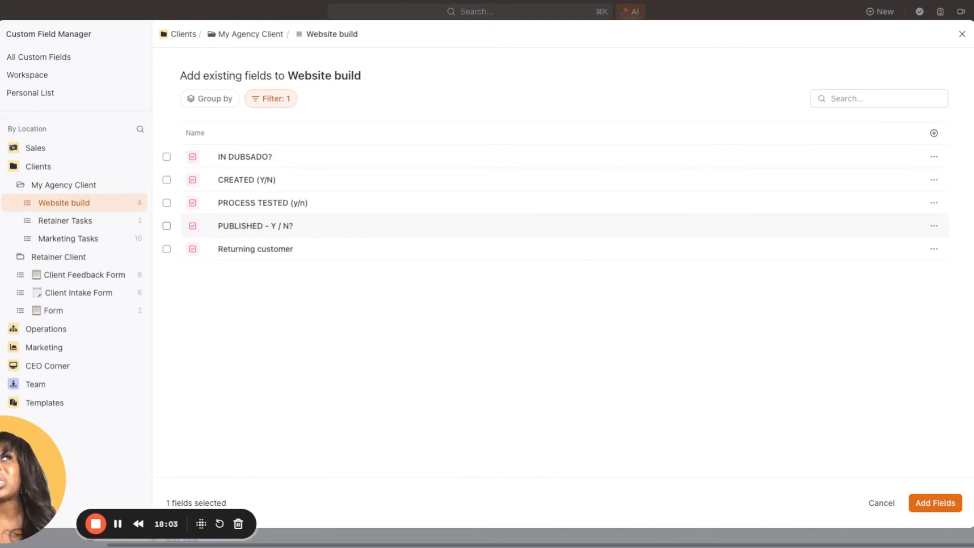
{"action": "left_click", "coordinate": [964, 34]}
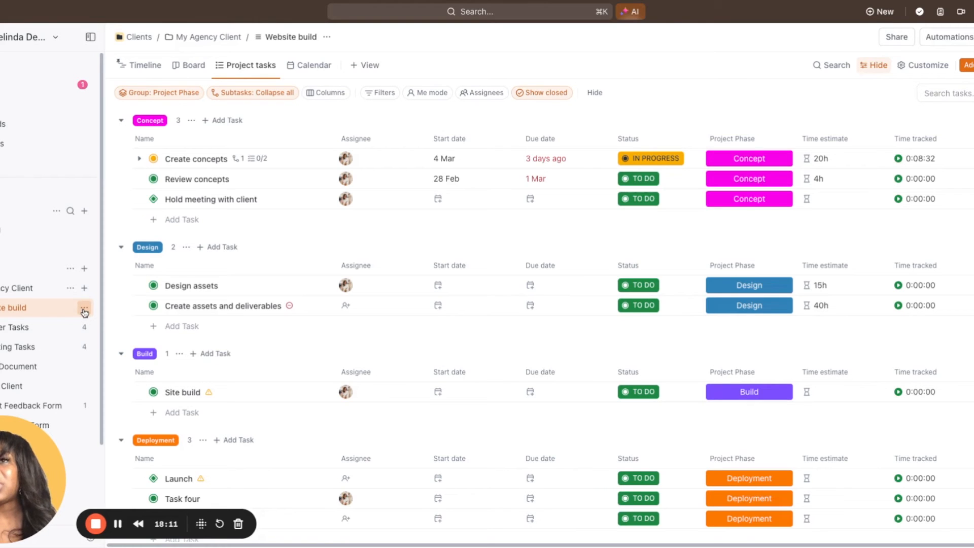
Examine the options available for the Website build list and for the My Agency Client folder, including their settings
{"action": "left_click", "coordinate": [84, 310]}
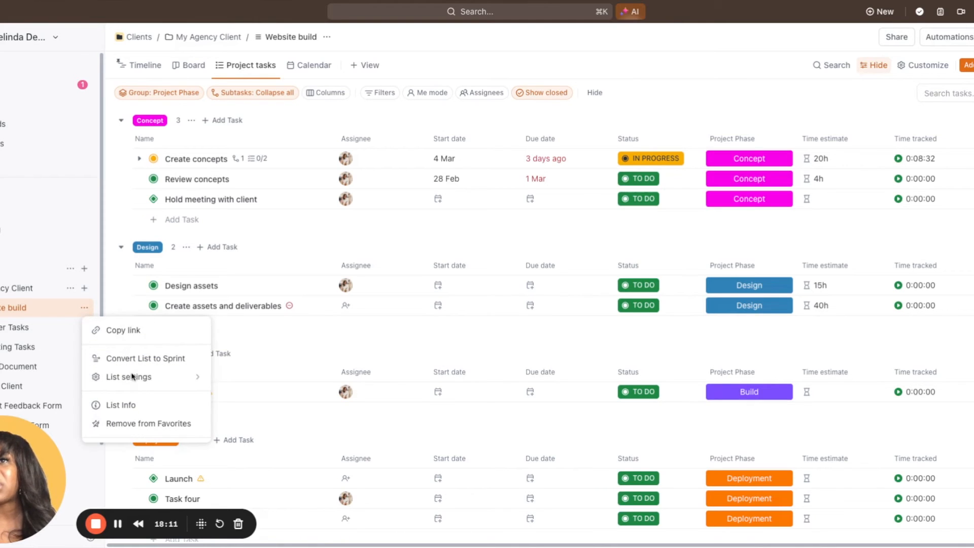
{"action": "mouse_move", "coordinate": [129, 317]}
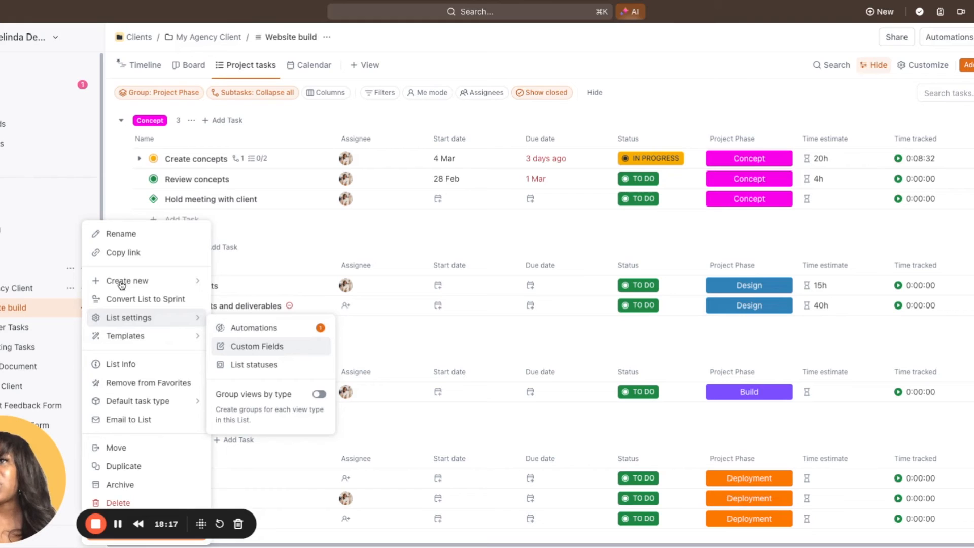
{"action": "left_click", "coordinate": [71, 288]}
{"action": "left_click", "coordinate": [70, 288]}
{"action": "mouse_move", "coordinate": [128, 373]}
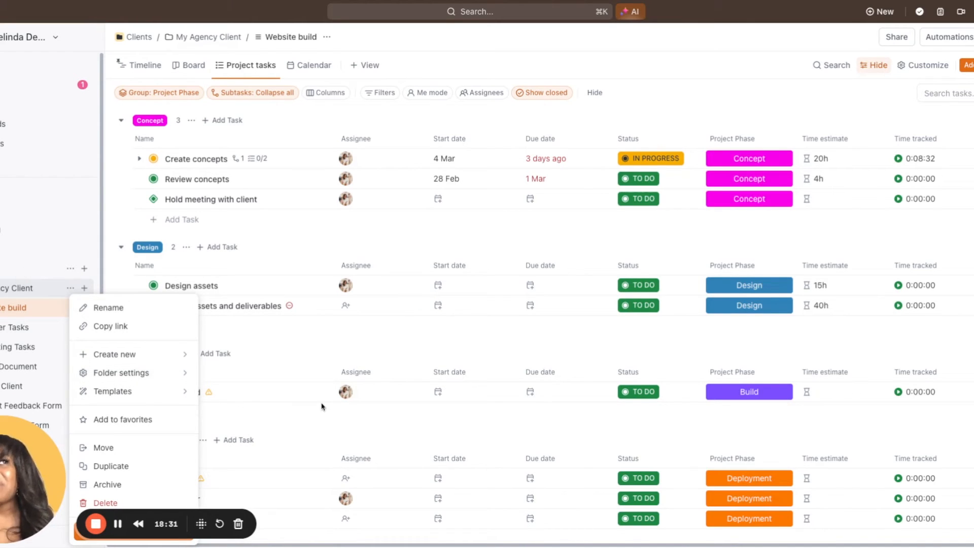
Create a Website build automation that removes all assignees when a task's status changes from any status to COMPLETE
{"action": "left_click", "coordinate": [952, 43]}
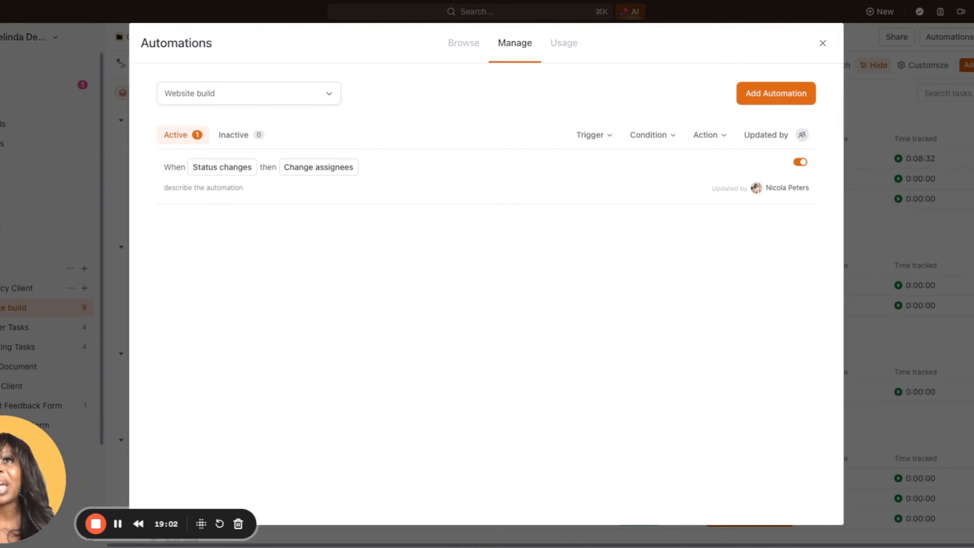
{"action": "left_click", "coordinate": [771, 102]}
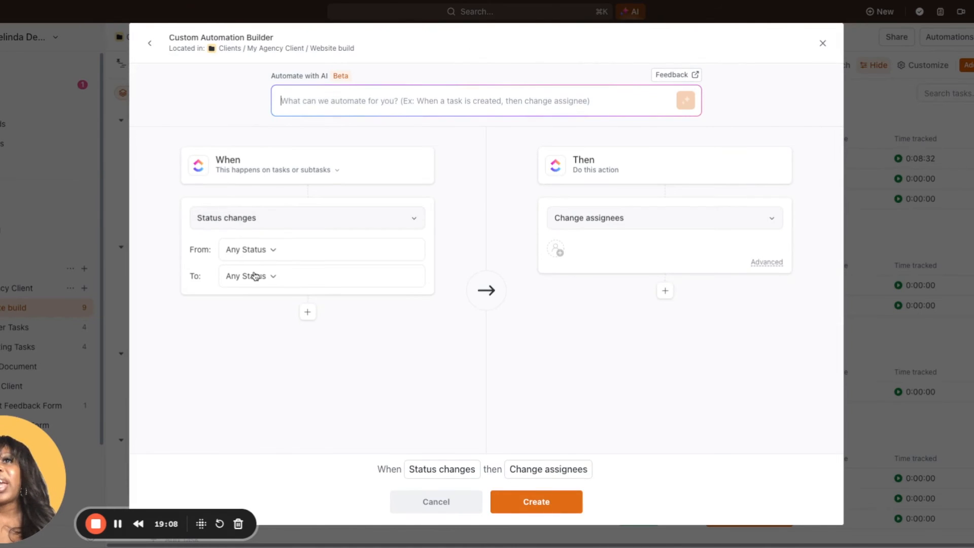
{"action": "left_click", "coordinate": [257, 282]}
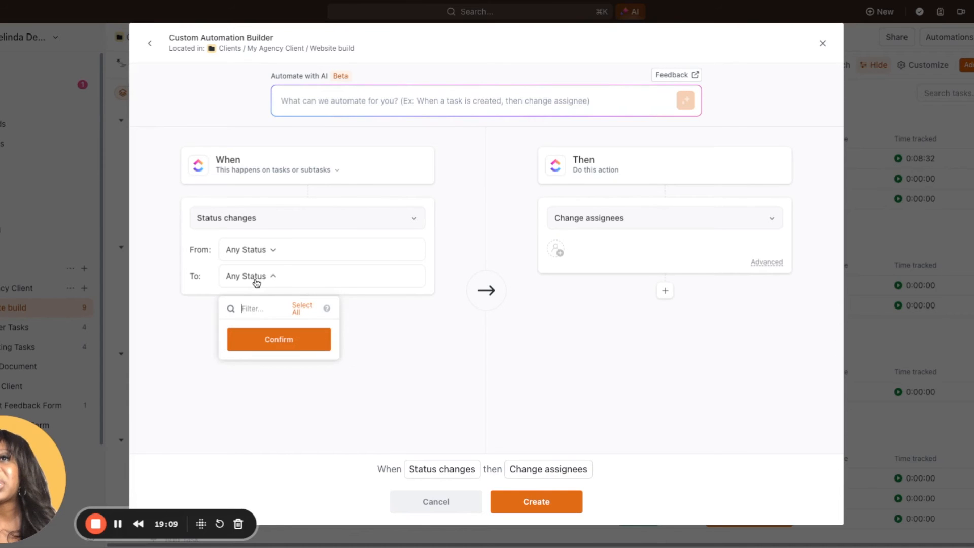
{"action": "left_click", "coordinate": [234, 351]}
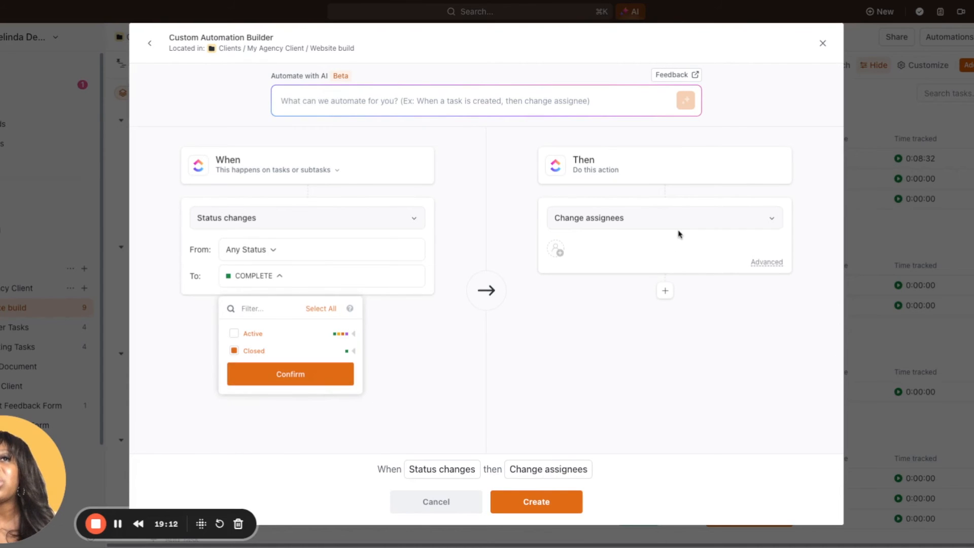
{"action": "left_click", "coordinate": [768, 264]}
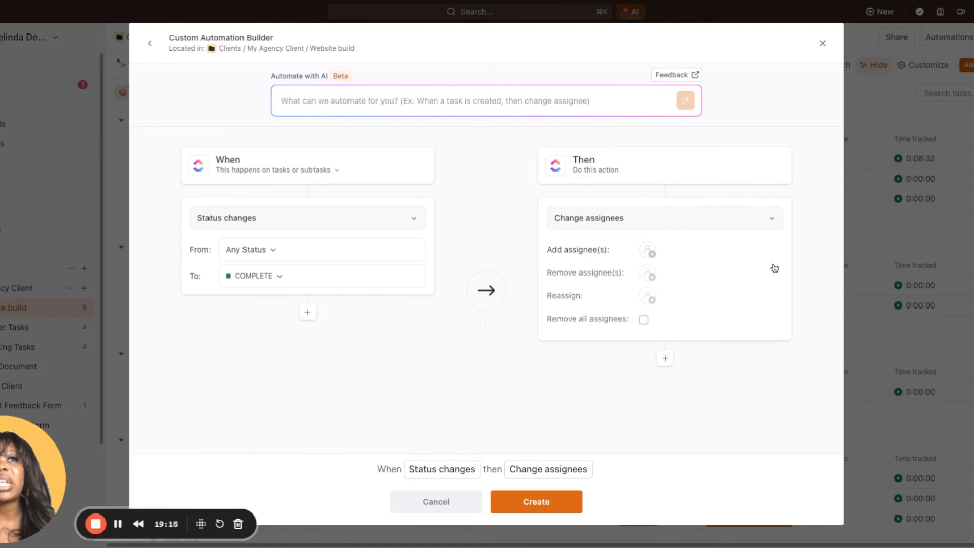
{"action": "left_click", "coordinate": [644, 320]}
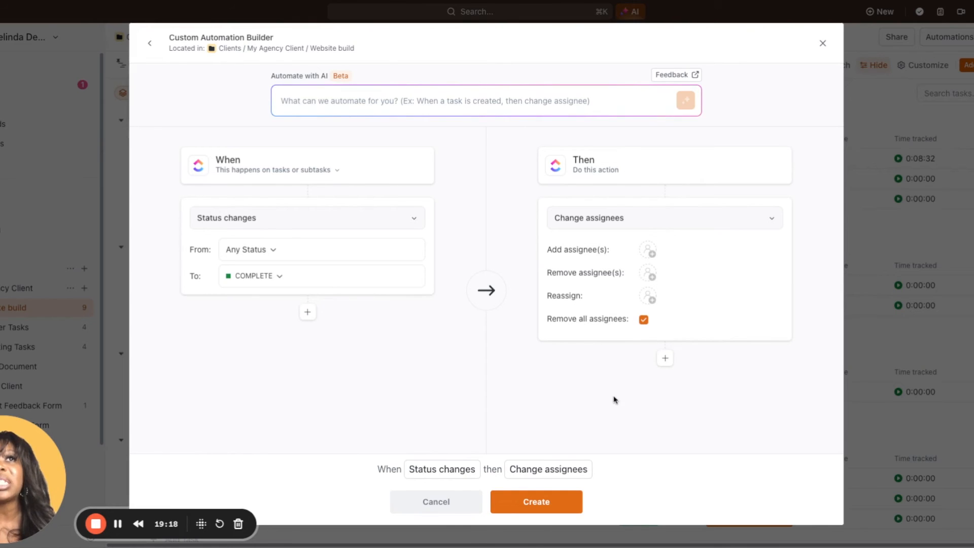
{"action": "left_click", "coordinate": [535, 501]}
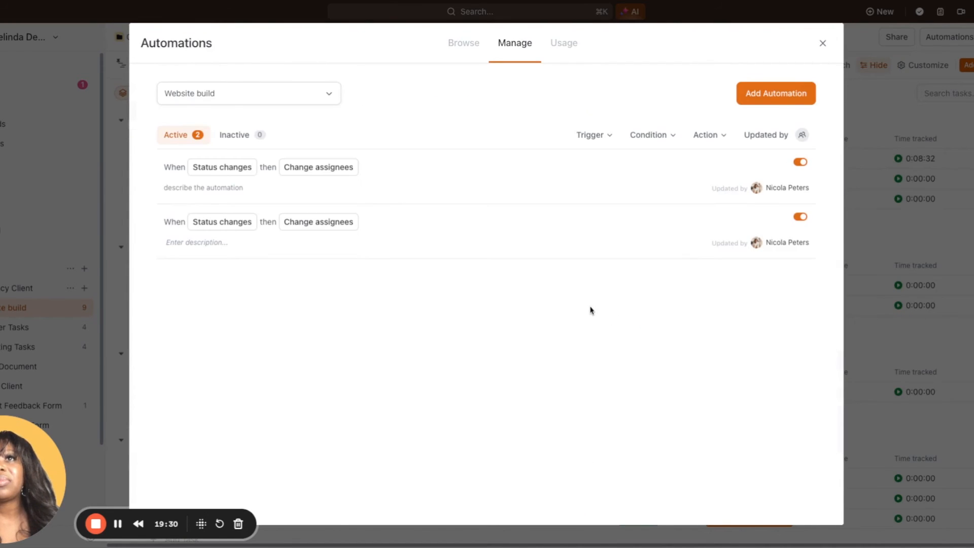
Give the new status-change automation the description "Removes assignees"
{"action": "mouse_move", "coordinate": [475, 217]}
{"action": "left_click", "coordinate": [185, 247]}
{"action": "type", "text": "Removes r"}
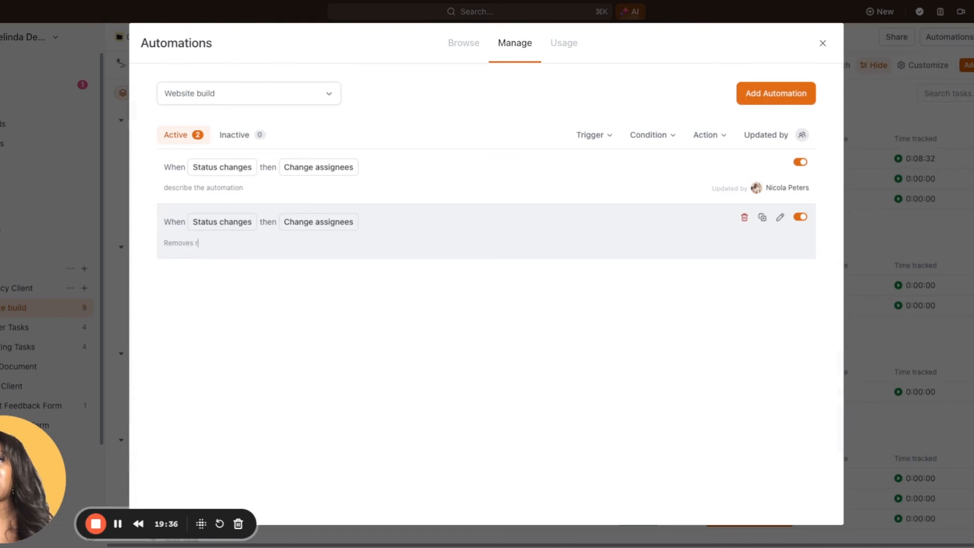
{"action": "key", "text": "BackSpace"}
{"action": "type", "text": "assignees"}
{"action": "key", "text": "Return"}
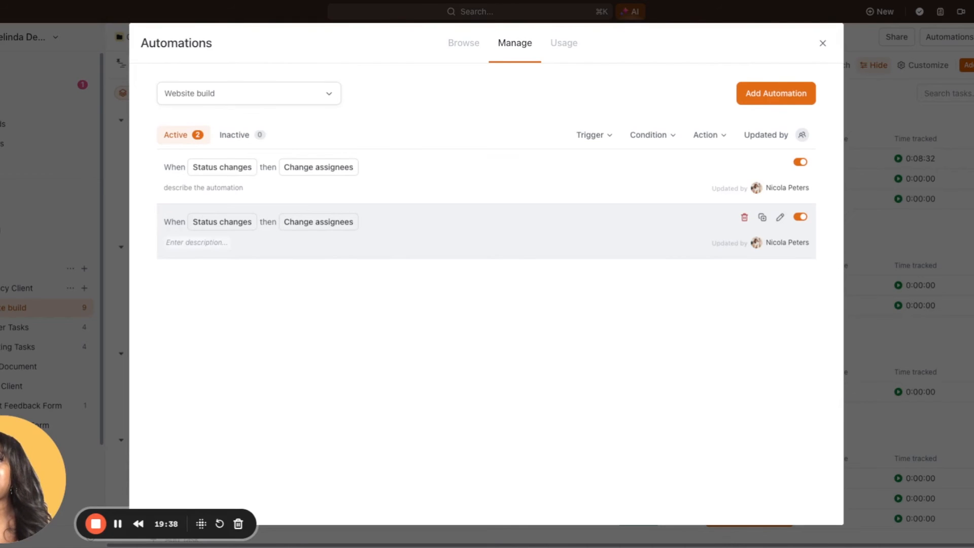
Duplicate the "Removes assignees" automation to the Retainer Tasks list in My Agency Client
{"action": "left_click", "coordinate": [763, 219]}
{"action": "left_click", "coordinate": [762, 218]}
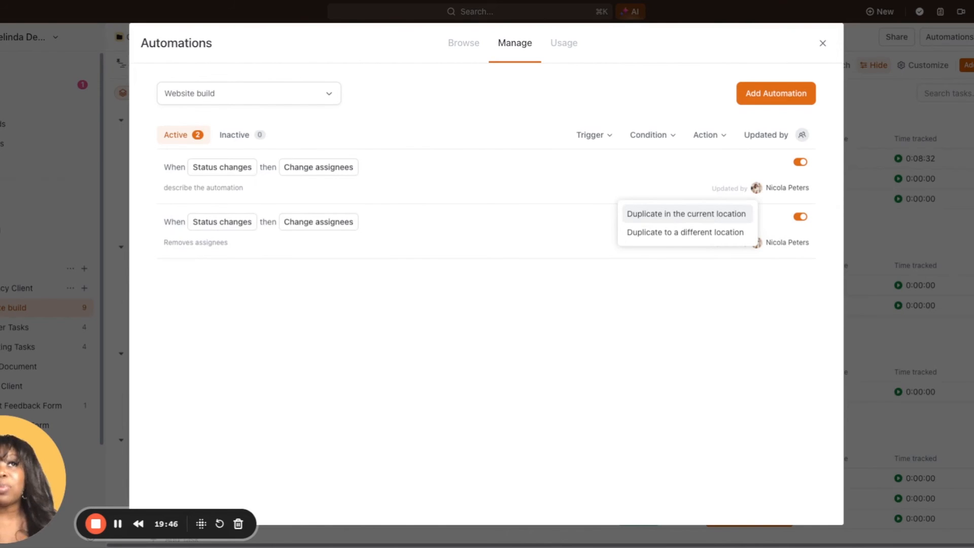
{"action": "left_click", "coordinate": [708, 233]}
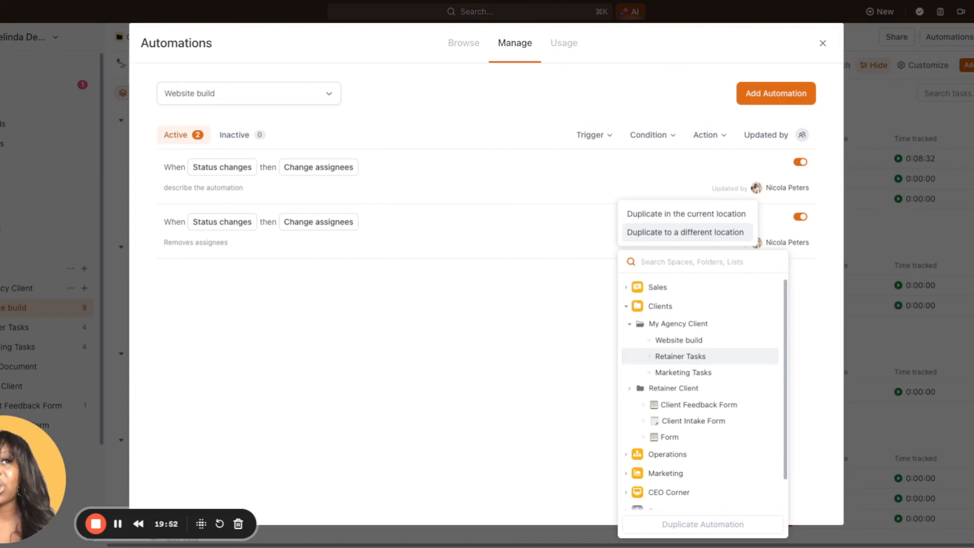
{"action": "left_click", "coordinate": [694, 355]}
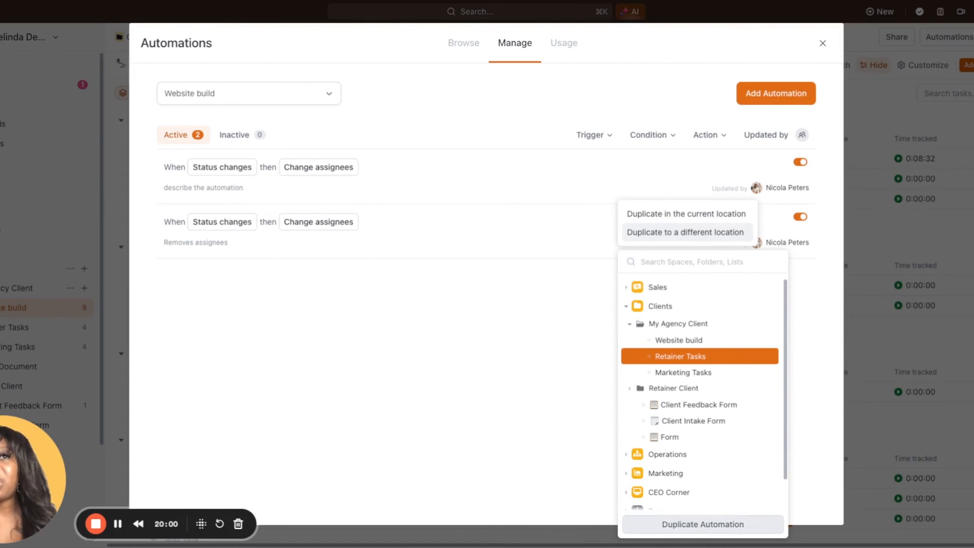
{"action": "left_click", "coordinate": [703, 524]}
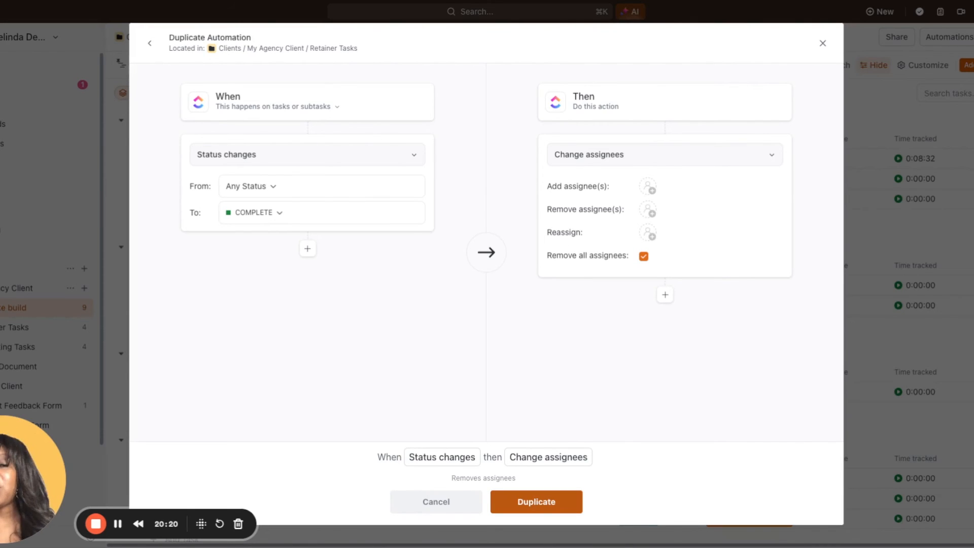
{"action": "left_click", "coordinate": [536, 502]}
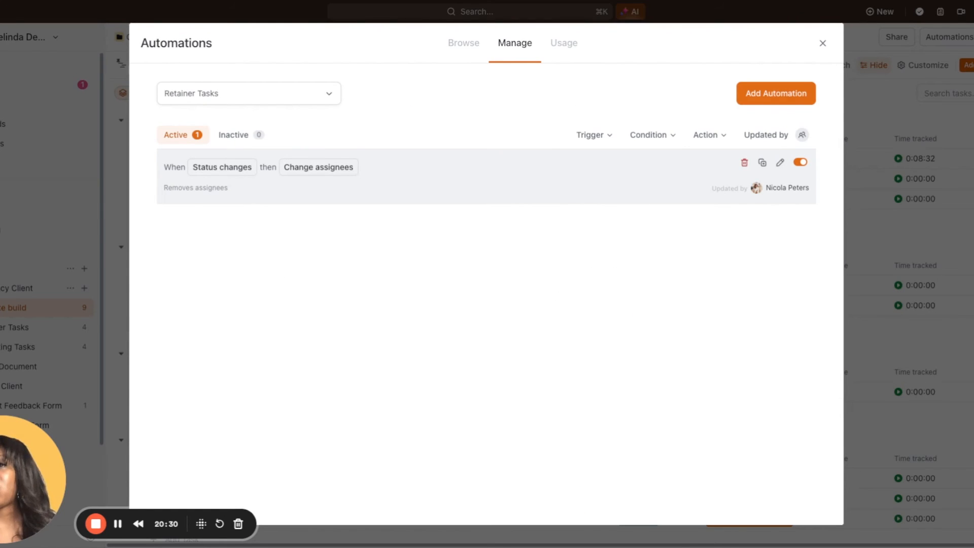
Review the trigger, condition and action filters available for the Retainer Tasks automations
{"action": "left_click", "coordinate": [608, 138]}
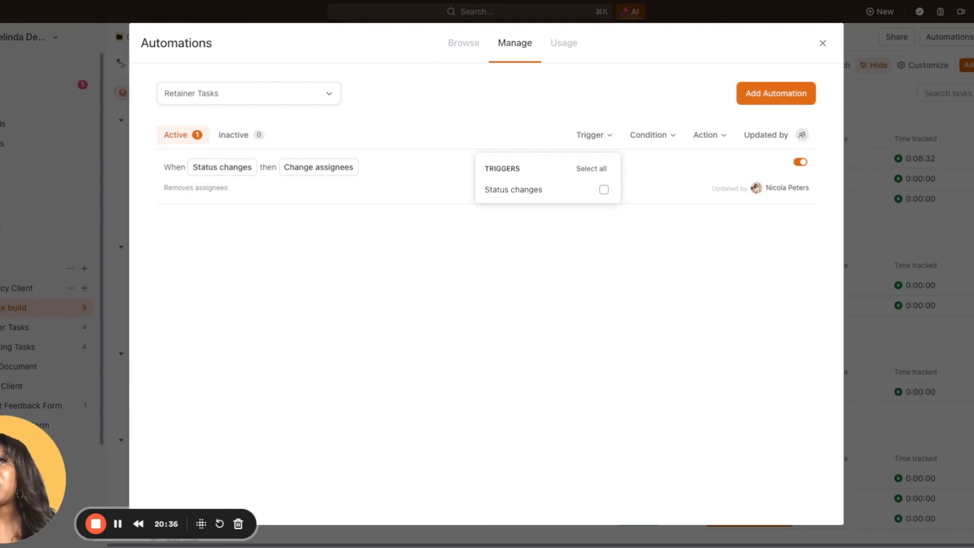
{"action": "left_click", "coordinate": [650, 136]}
{"action": "left_click", "coordinate": [659, 141]}
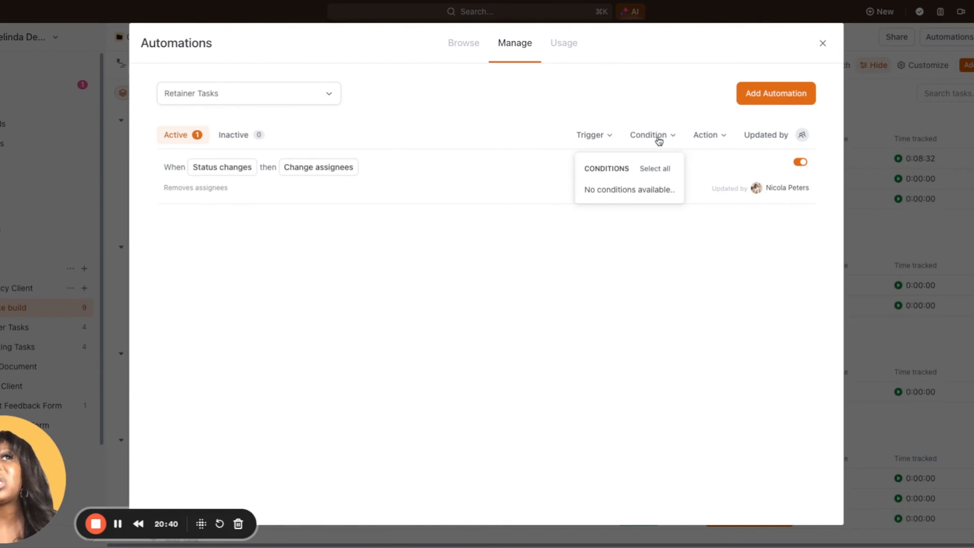
{"action": "left_click", "coordinate": [713, 140]}
{"action": "left_click", "coordinate": [717, 140]}
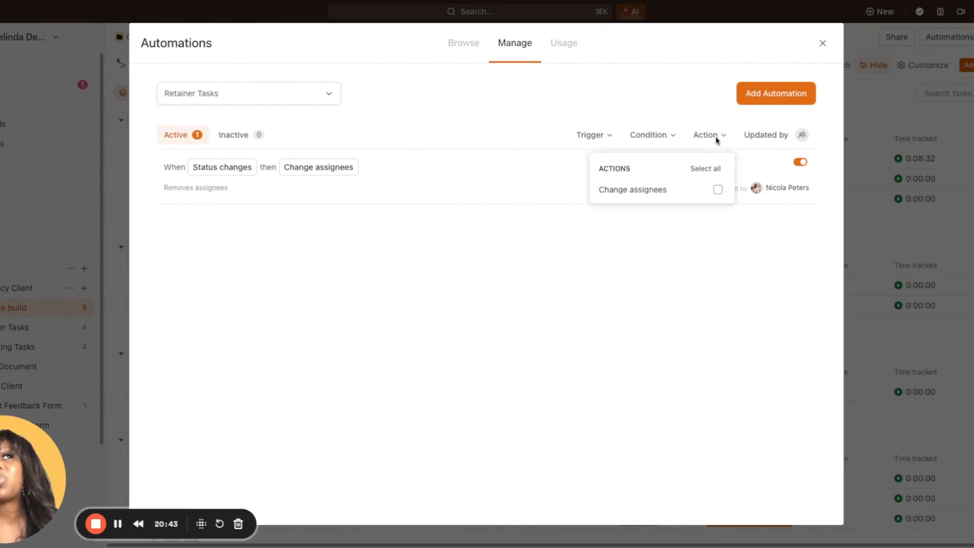
{"action": "left_click", "coordinate": [717, 193]}
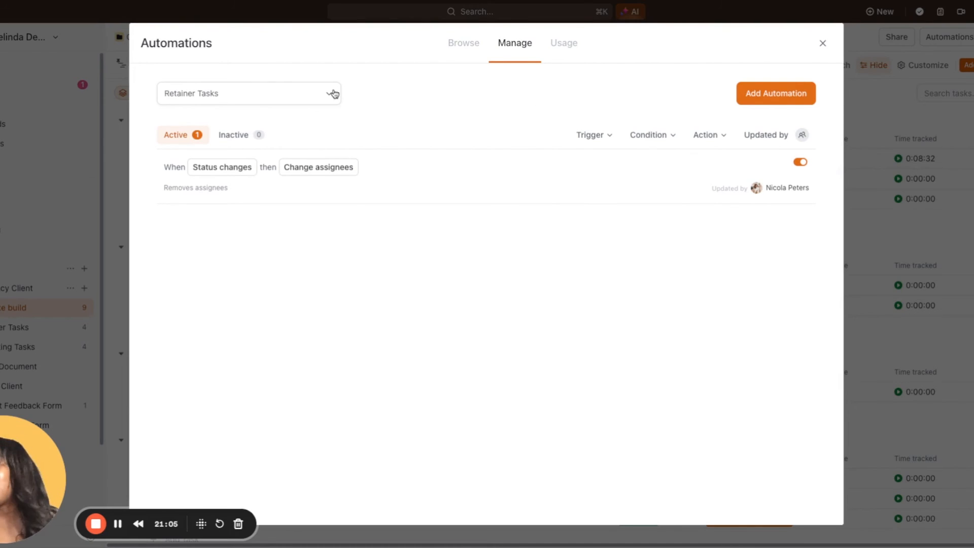
Switch the automations overview to the Website build list to review its automations, and close the overview
{"action": "left_click", "coordinate": [333, 93]}
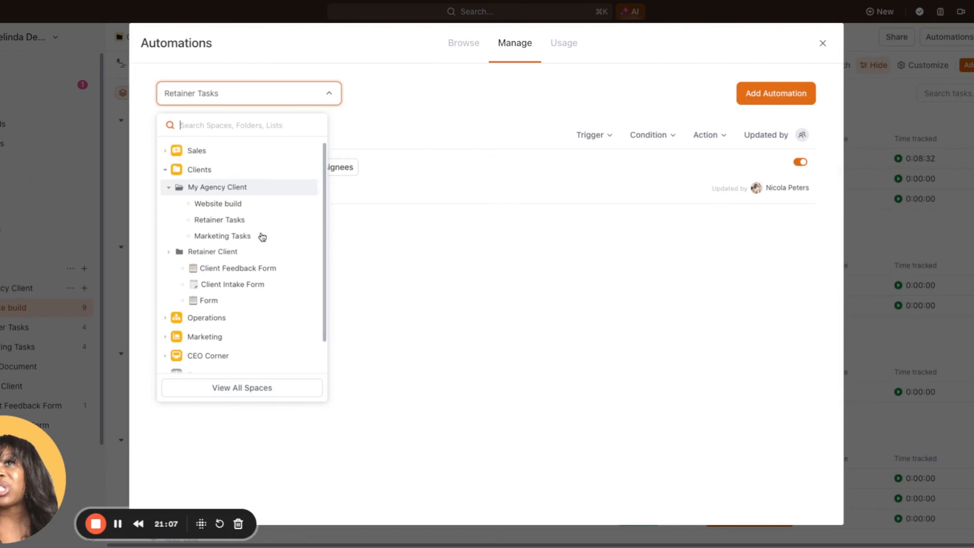
{"action": "left_click", "coordinate": [246, 209]}
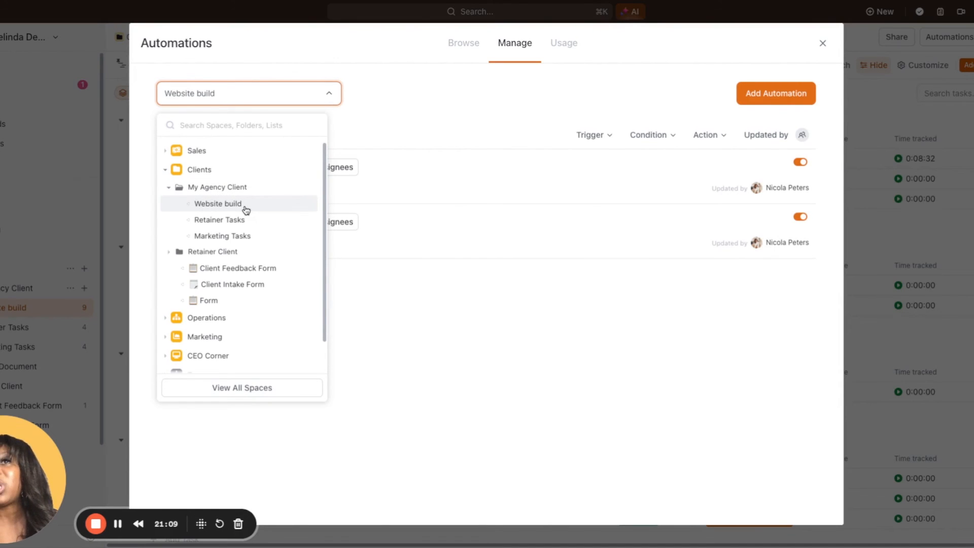
{"action": "left_click", "coordinate": [390, 97]}
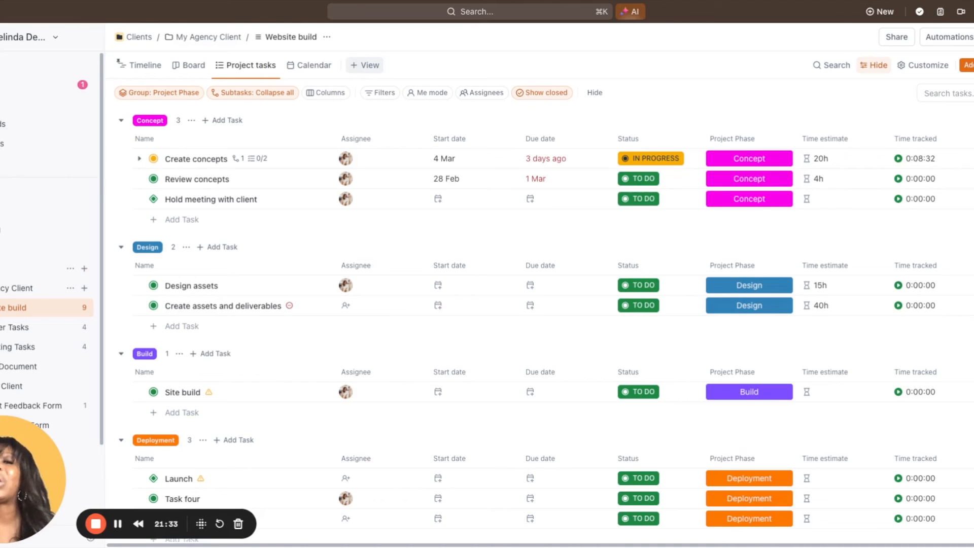
Add a pinned Dashboard view to the Website build list, based on the Project Management template
{"action": "left_click", "coordinate": [364, 65]}
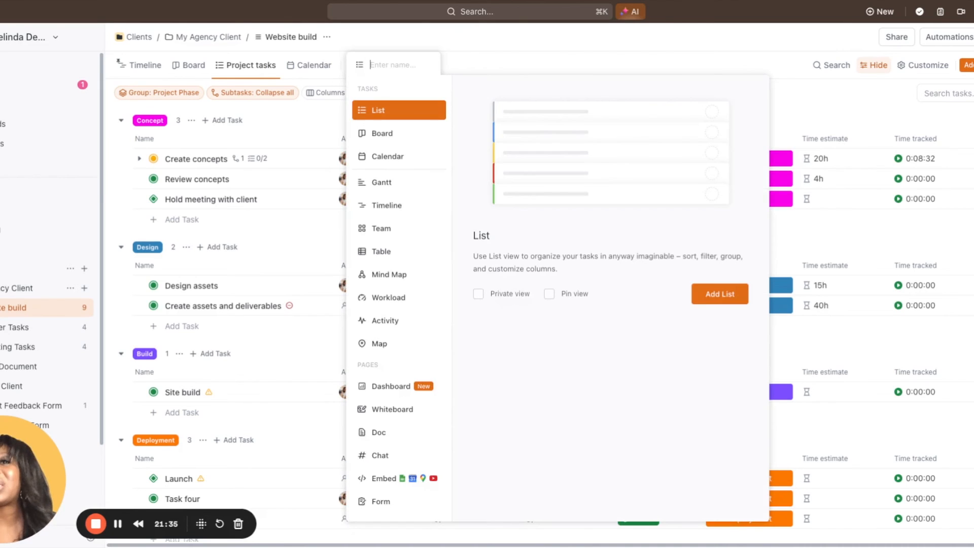
{"action": "left_click", "coordinate": [386, 387]}
{"action": "left_click", "coordinate": [549, 281]}
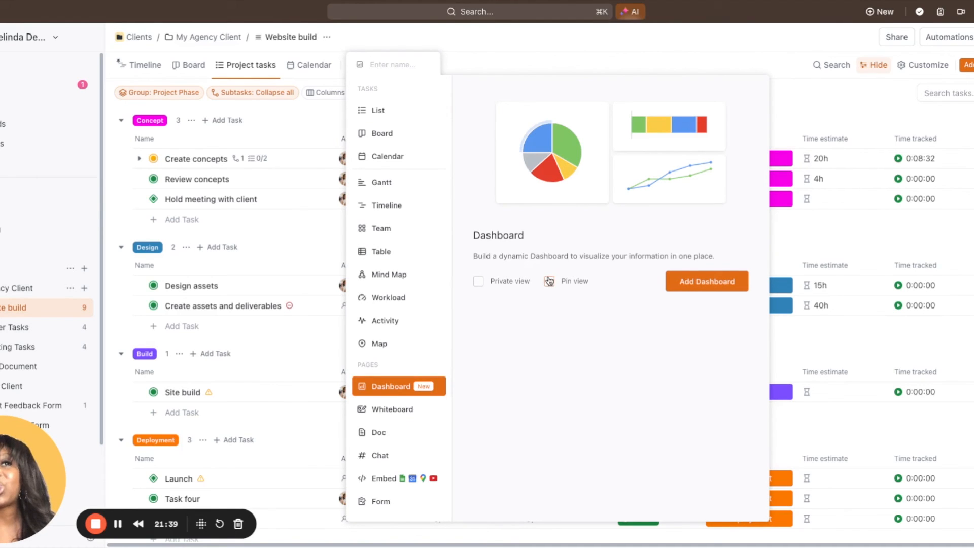
{"action": "left_click", "coordinate": [702, 283]}
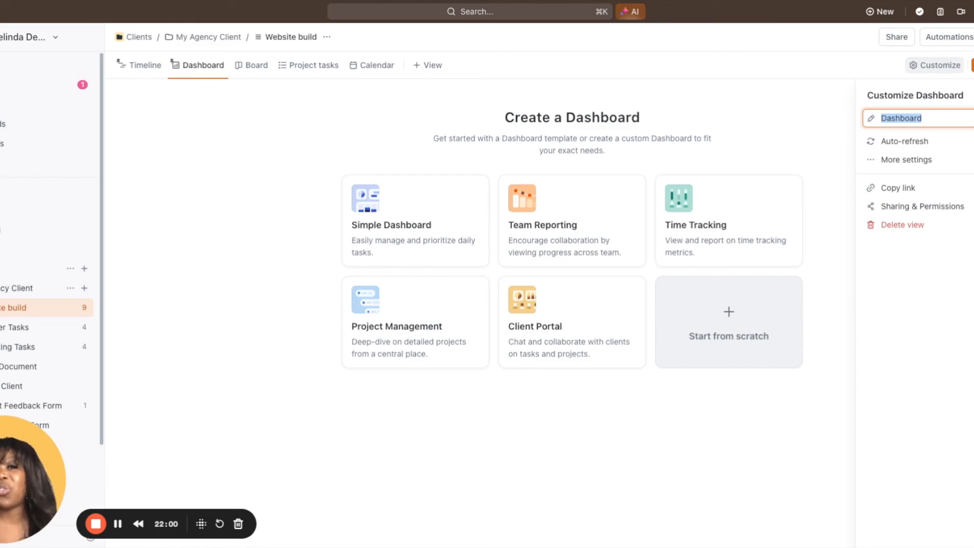
{"action": "key", "text": "Escape"}
{"action": "left_click", "coordinate": [398, 314]}
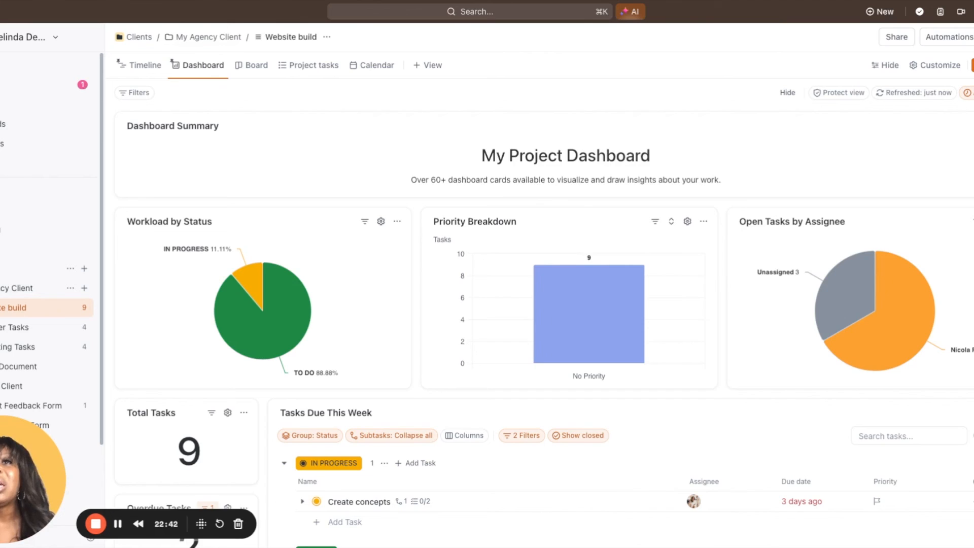
Look through the dashboard cards and group the Tasks Due This Week card by Due date
{"action": "scroll", "coordinate": [546, 328], "scroll_direction": "down", "scroll_amount": 2}
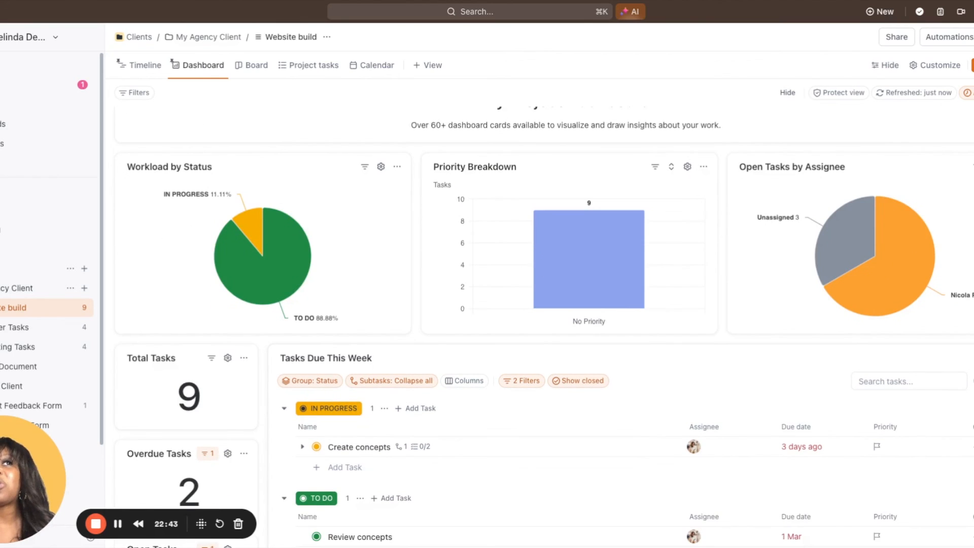
{"action": "scroll", "coordinate": [547, 328], "scroll_direction": "down", "scroll_amount": 2}
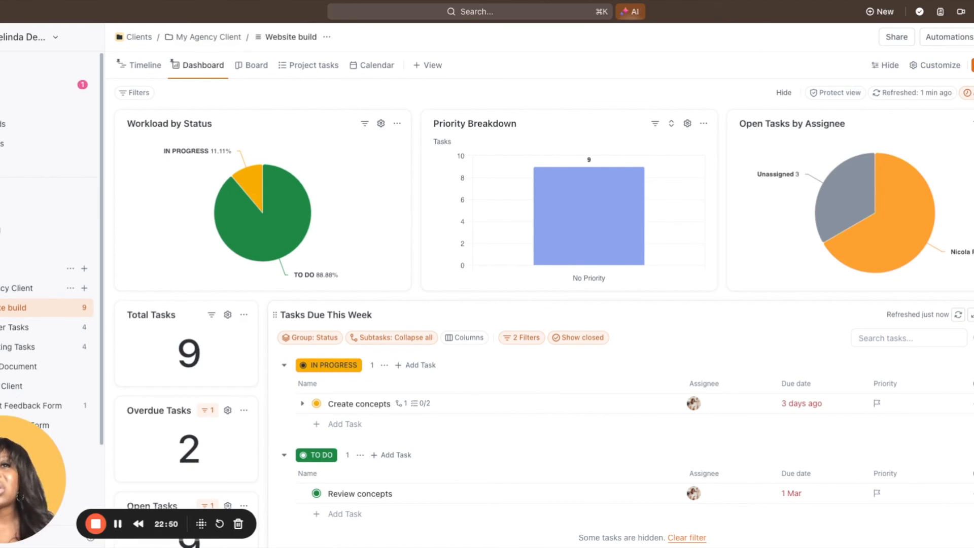
{"action": "scroll", "coordinate": [208, 270], "scroll_direction": "down", "scroll_amount": 5}
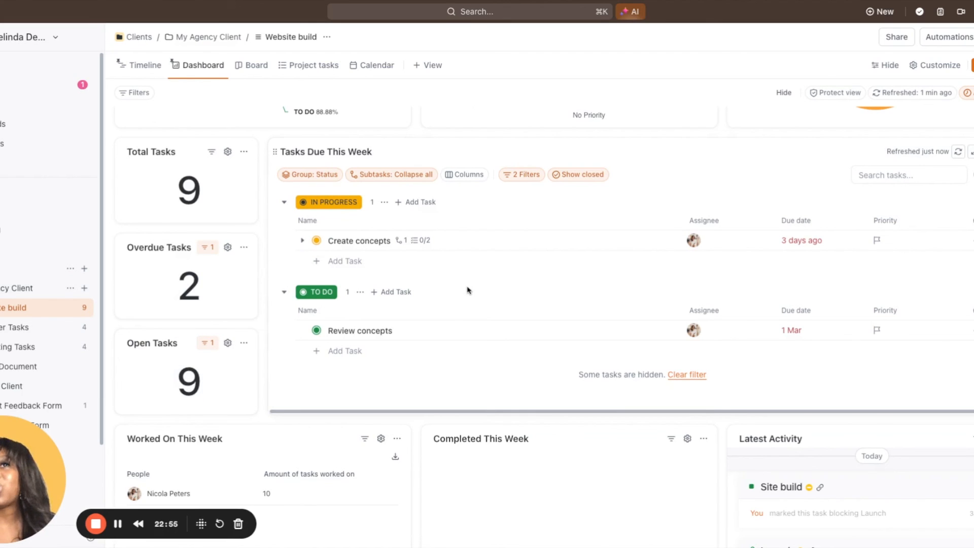
{"action": "left_click", "coordinate": [313, 176]}
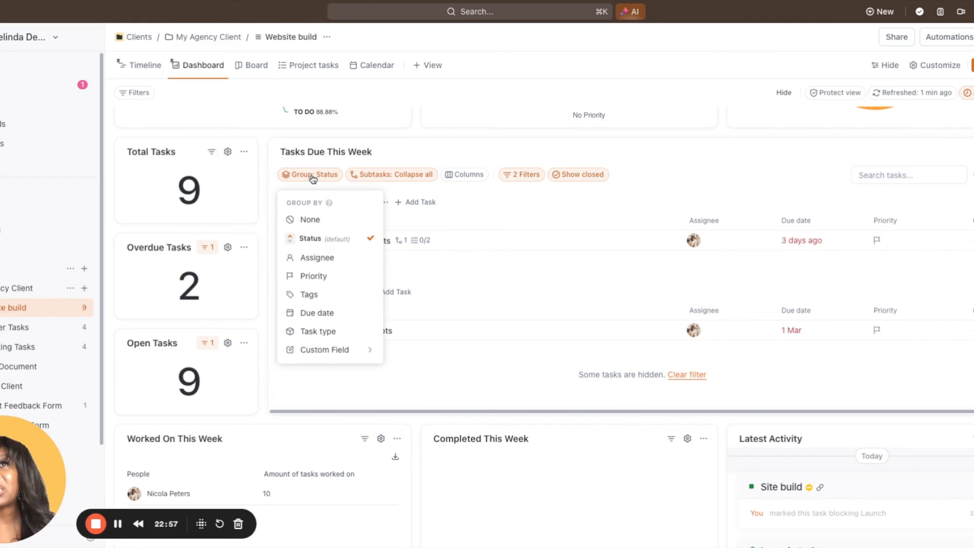
{"action": "left_click", "coordinate": [329, 313]}
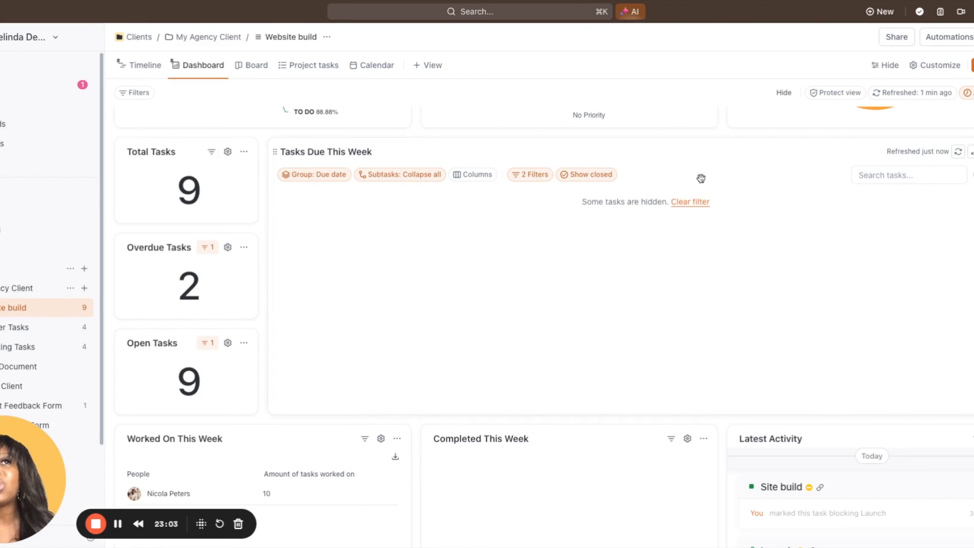
Remove both due date filters (This week and Overdue) from the Tasks Due This Week card and stop showing closed tasks
{"action": "left_click", "coordinate": [521, 177]}
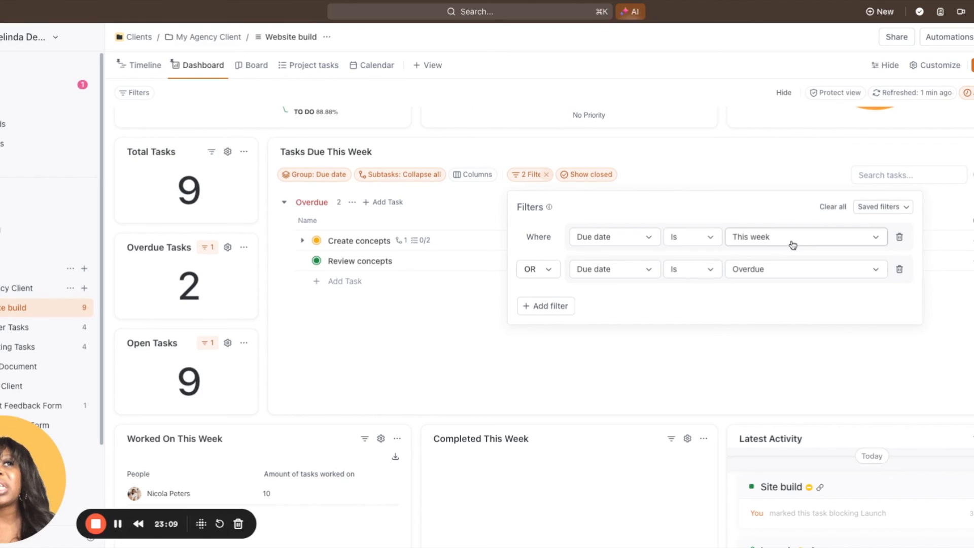
{"action": "left_click", "coordinate": [902, 241]}
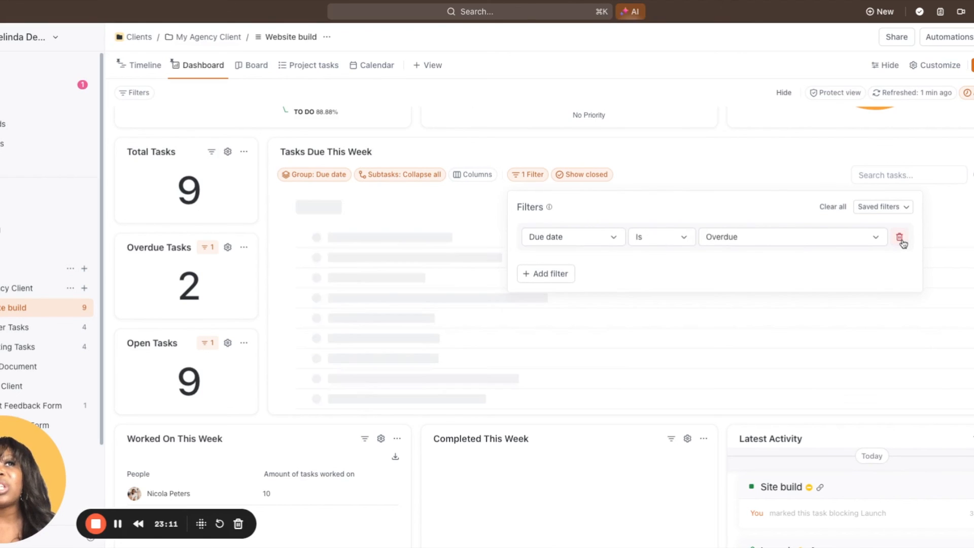
{"action": "left_click", "coordinate": [900, 239]}
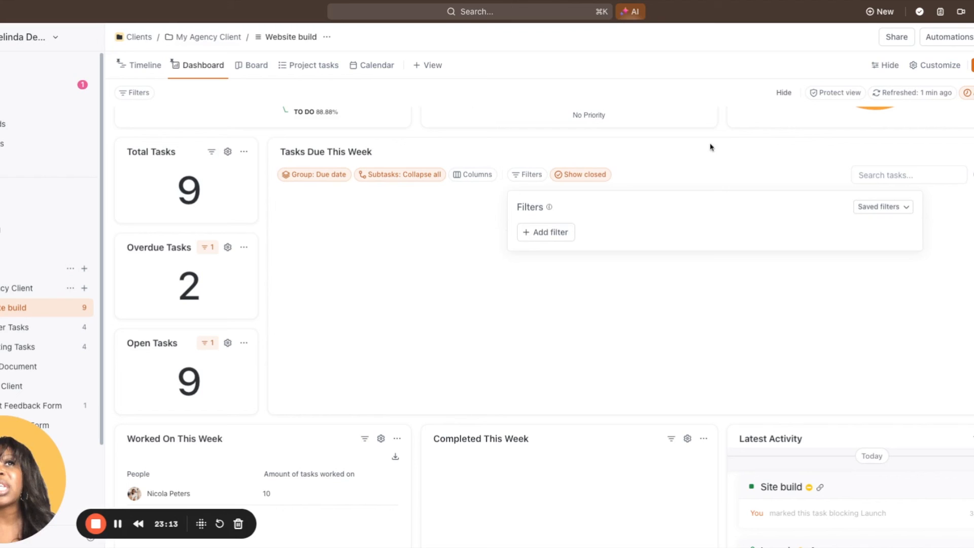
{"action": "left_click", "coordinate": [594, 177]}
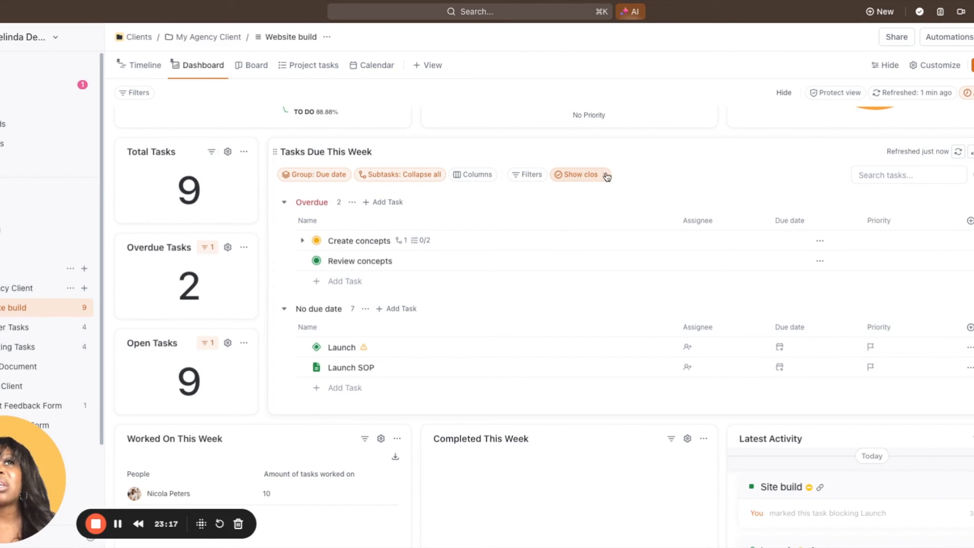
{"action": "left_click", "coordinate": [607, 176]}
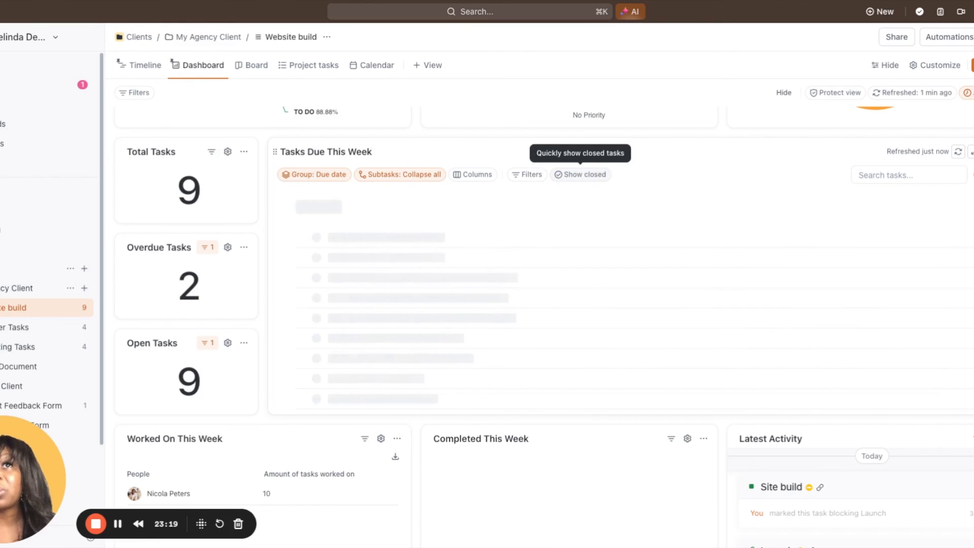
Show subtasks as separate tasks in the Tasks Due This Week card and hide its Priority column
{"action": "left_click", "coordinate": [400, 175]}
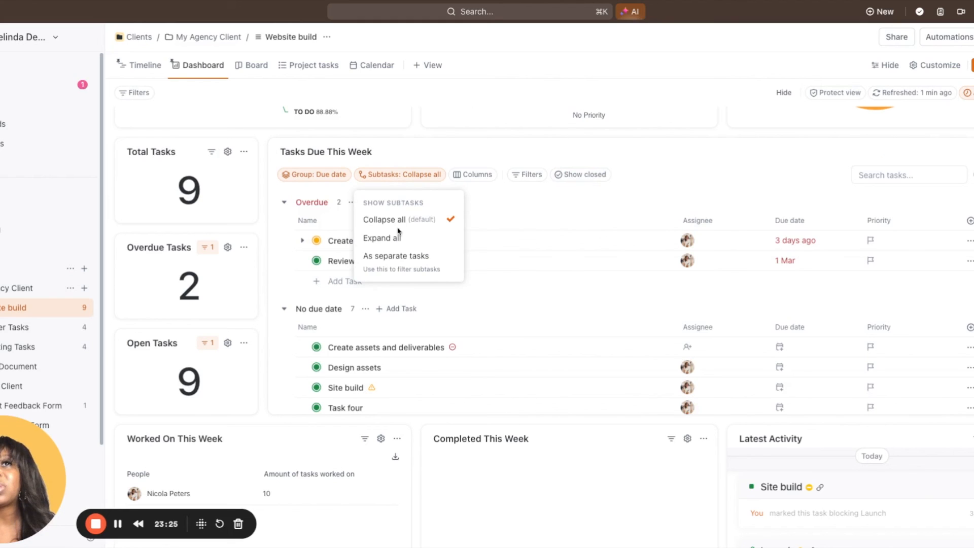
{"action": "left_click", "coordinate": [395, 257]}
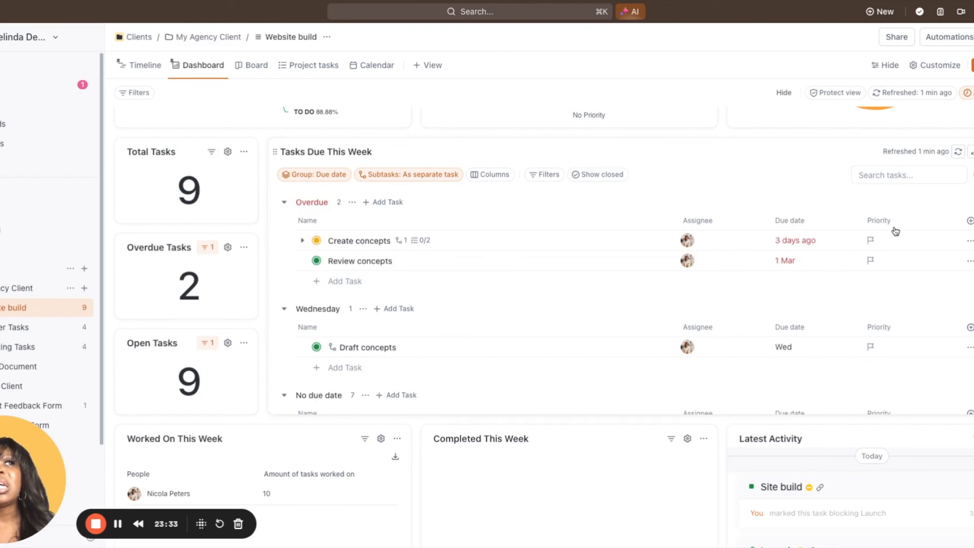
{"action": "left_click", "coordinate": [879, 224]}
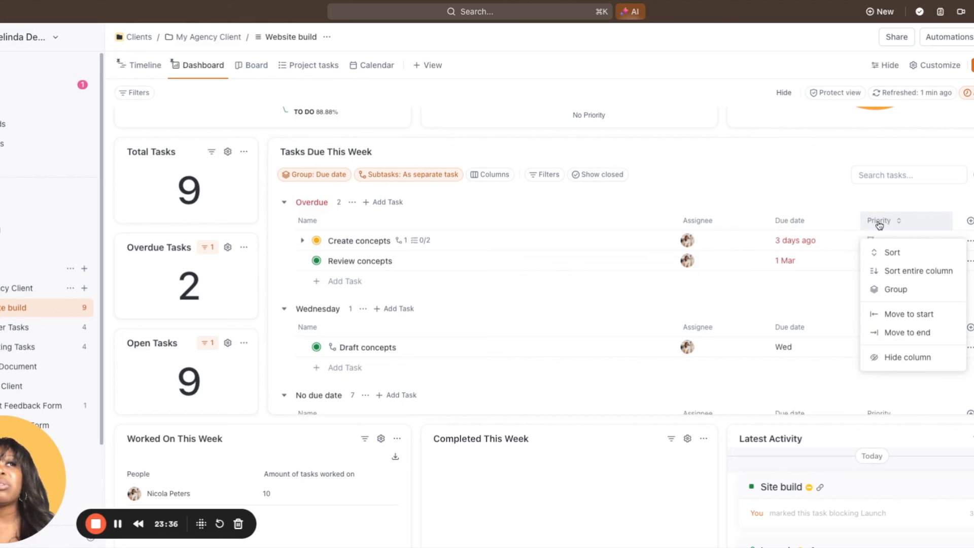
{"action": "left_click", "coordinate": [891, 356]}
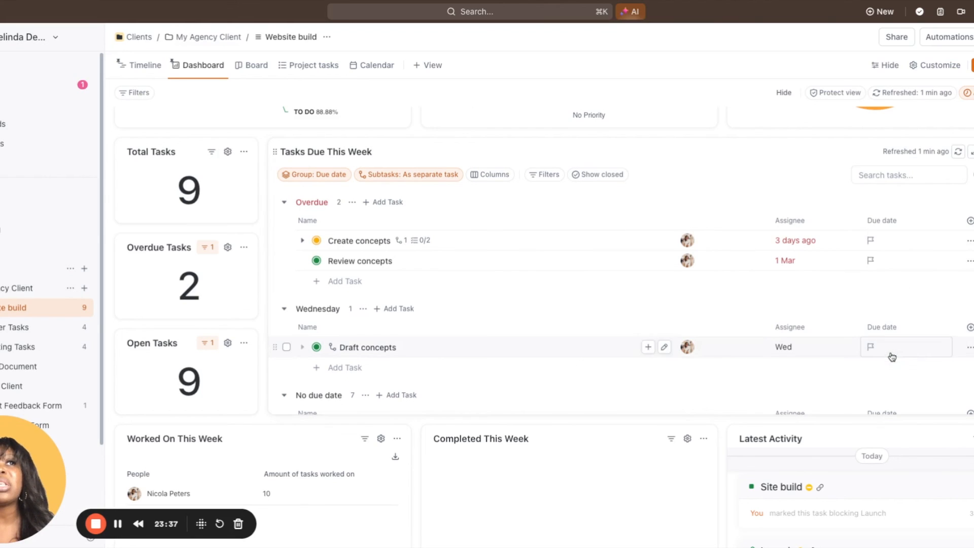
Add Status and Start date columns to the Tasks Due This Week card, placing Start date before Assignee
{"action": "left_click", "coordinate": [969, 221]}
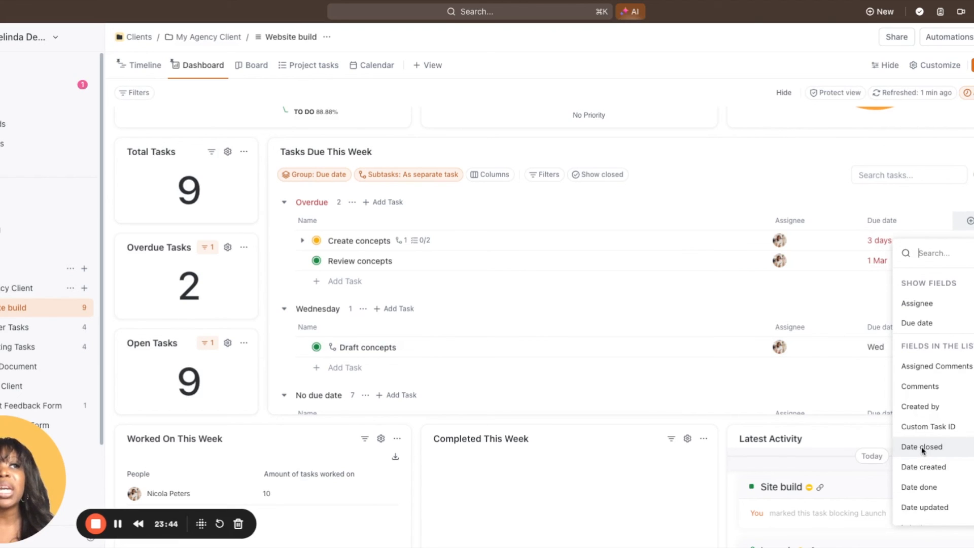
{"action": "scroll", "coordinate": [922, 451], "scroll_direction": "down", "scroll_amount": 5}
{"action": "scroll", "coordinate": [924, 386], "scroll_direction": "down", "scroll_amount": 1}
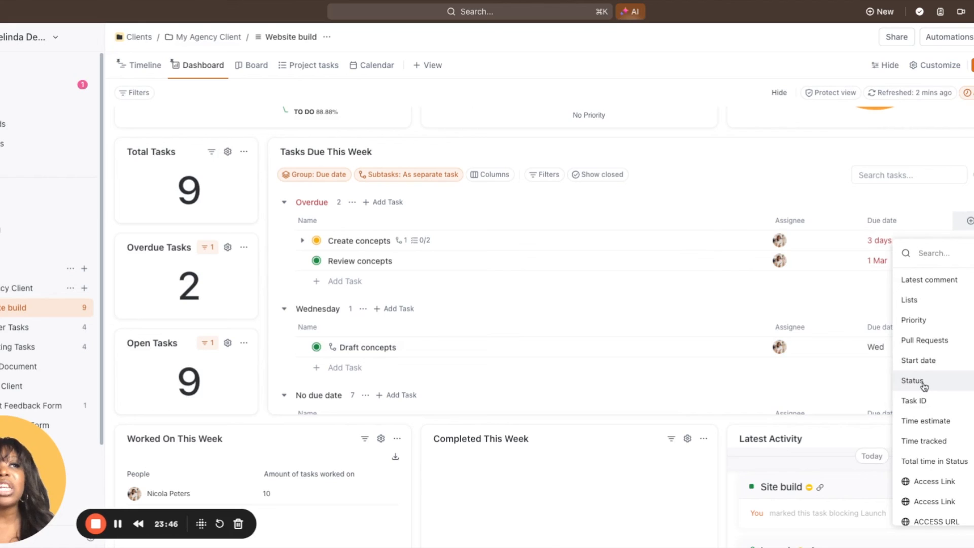
{"action": "left_click", "coordinate": [923, 385]}
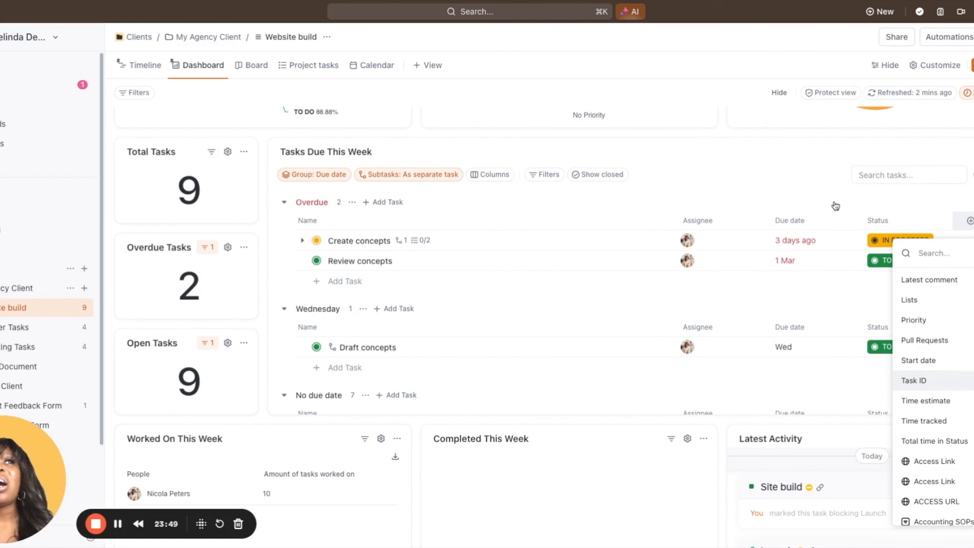
{"action": "left_click", "coordinate": [913, 360]}
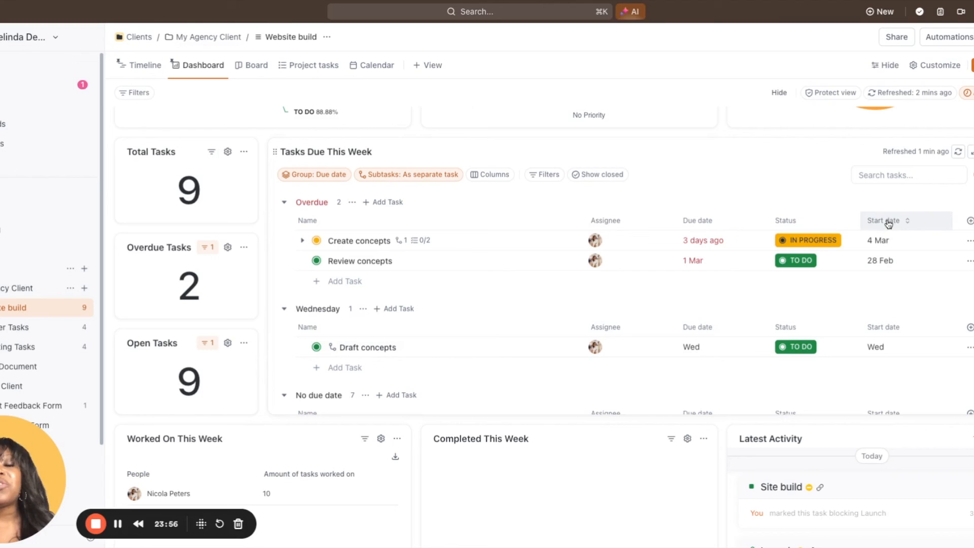
{"action": "left_click_drag", "start_coordinate": [888, 224], "coordinate": [667, 222]}
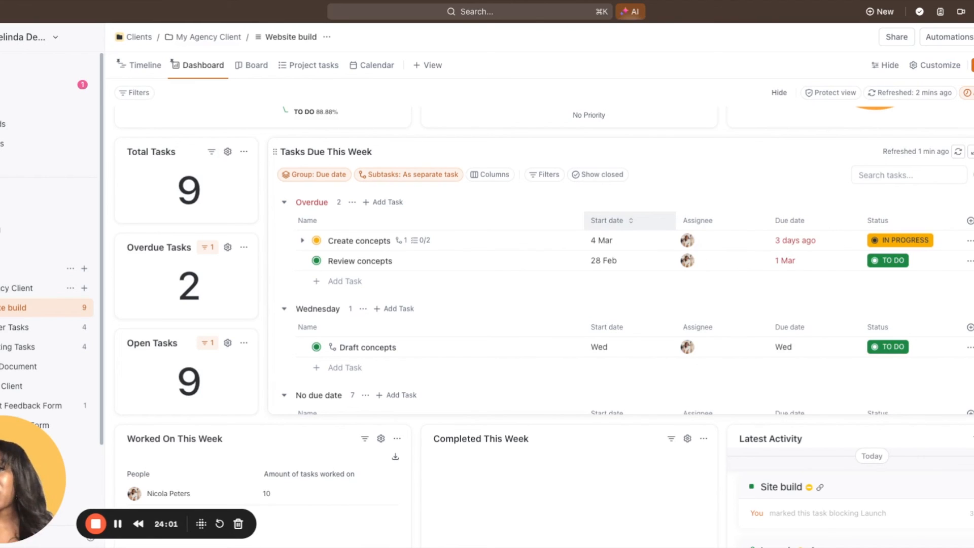
Look through the remaining tasks in the Tasks Due This Week card and the dashboard cards below it
{"action": "scroll", "coordinate": [359, 293], "scroll_direction": "down", "scroll_amount": 5}
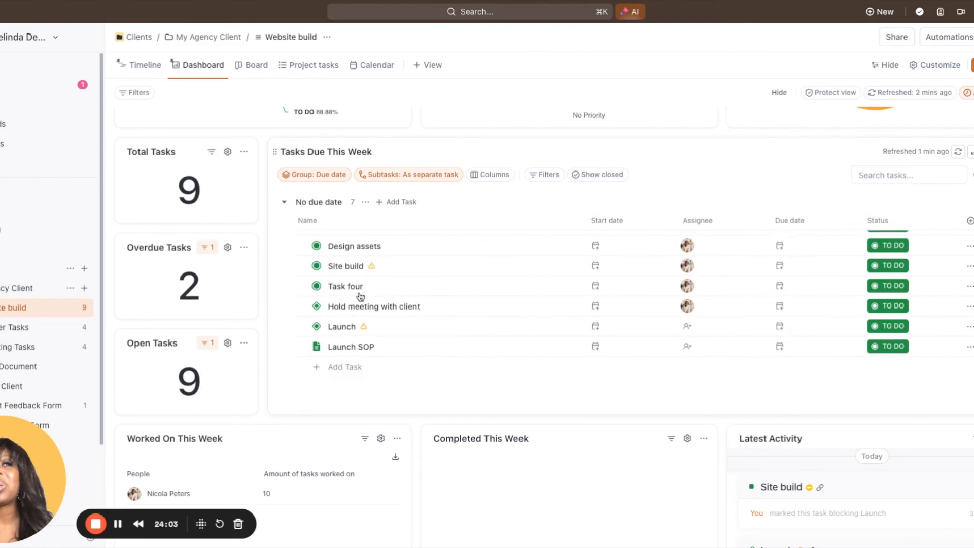
{"action": "scroll", "coordinate": [336, 453], "scroll_direction": "down", "scroll_amount": 5}
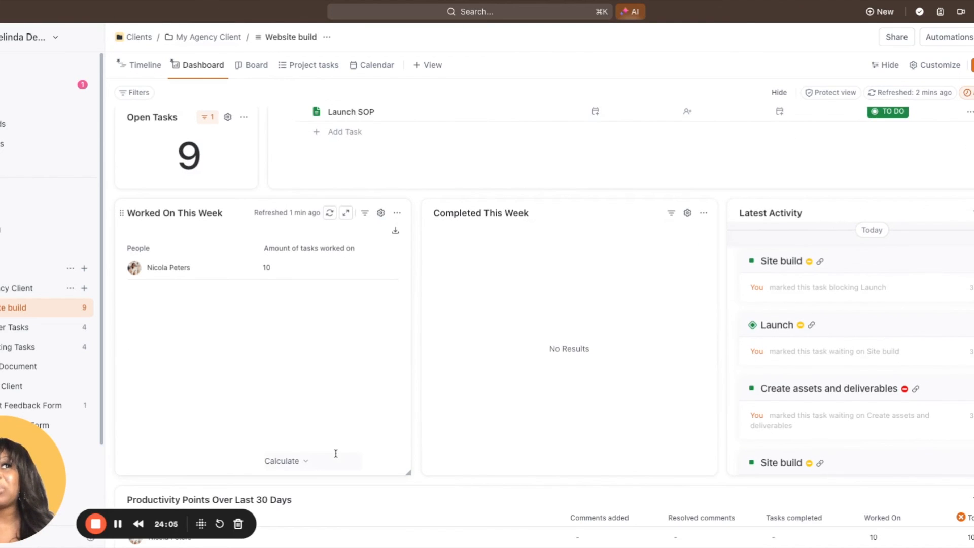